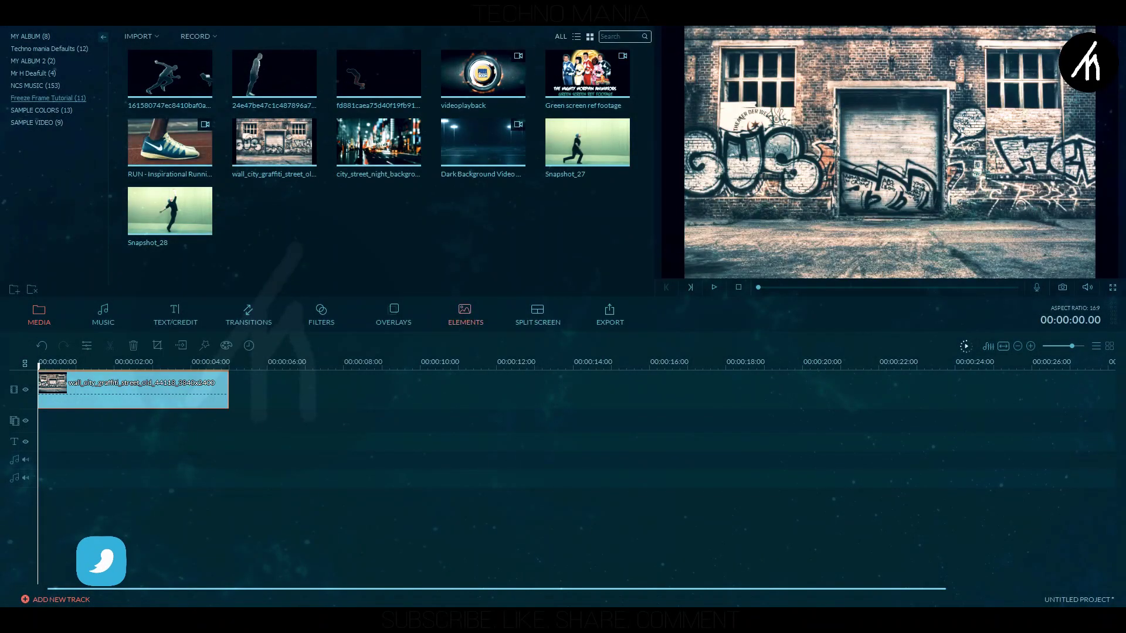
Add the "Green screen ref footage" clip to the overlay track below the wall graffiti image, starting at the beginning
{"action": "key", "text": "ctrl+minus"}
{"action": "left_click", "coordinate": [587, 73]}
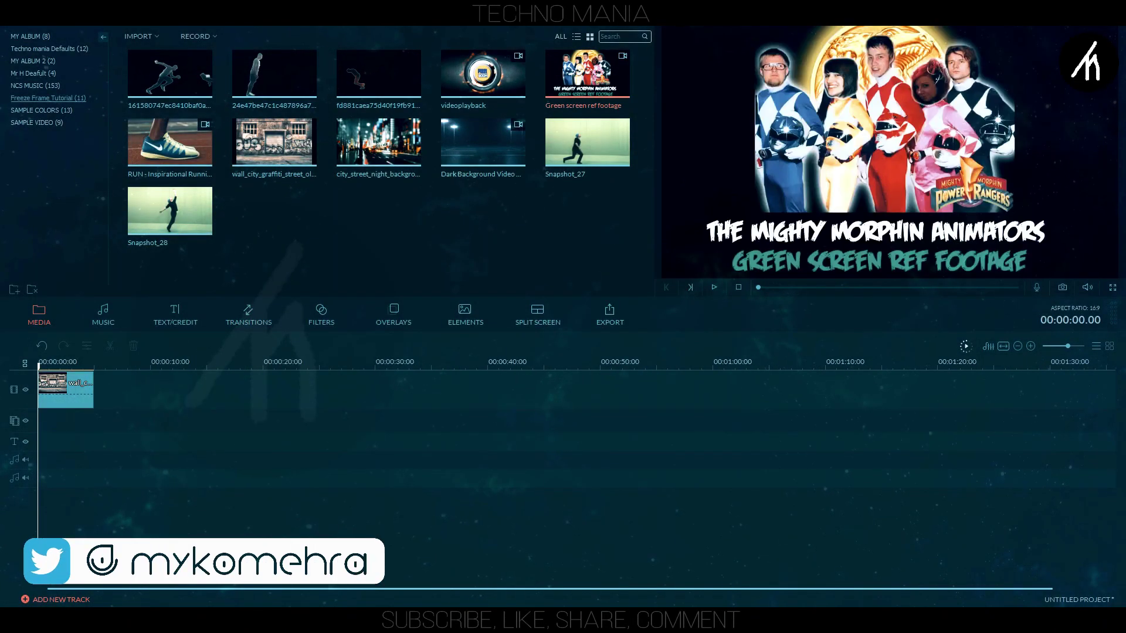
{"action": "left_click_drag", "start_coordinate": [587, 73], "coordinate": [41, 421]}
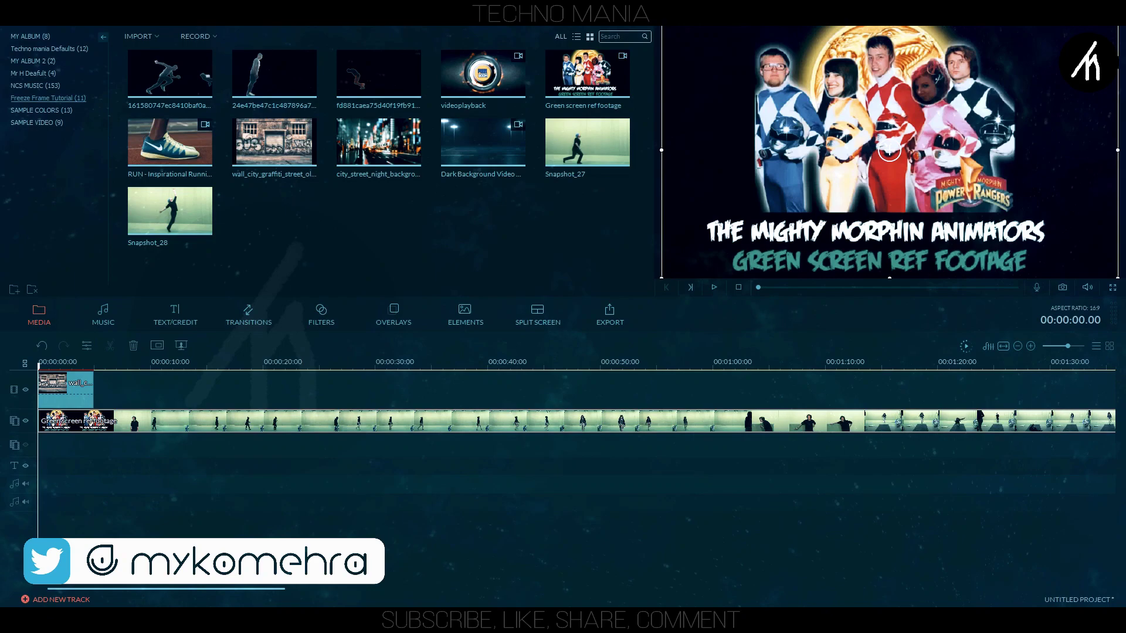
Cut the green screen footage down to the jump section, splitting it at 00:00:06.00 and deleting the remainder
{"action": "left_click_drag", "start_coordinate": [1114, 420], "coordinate": [1001, 420]}
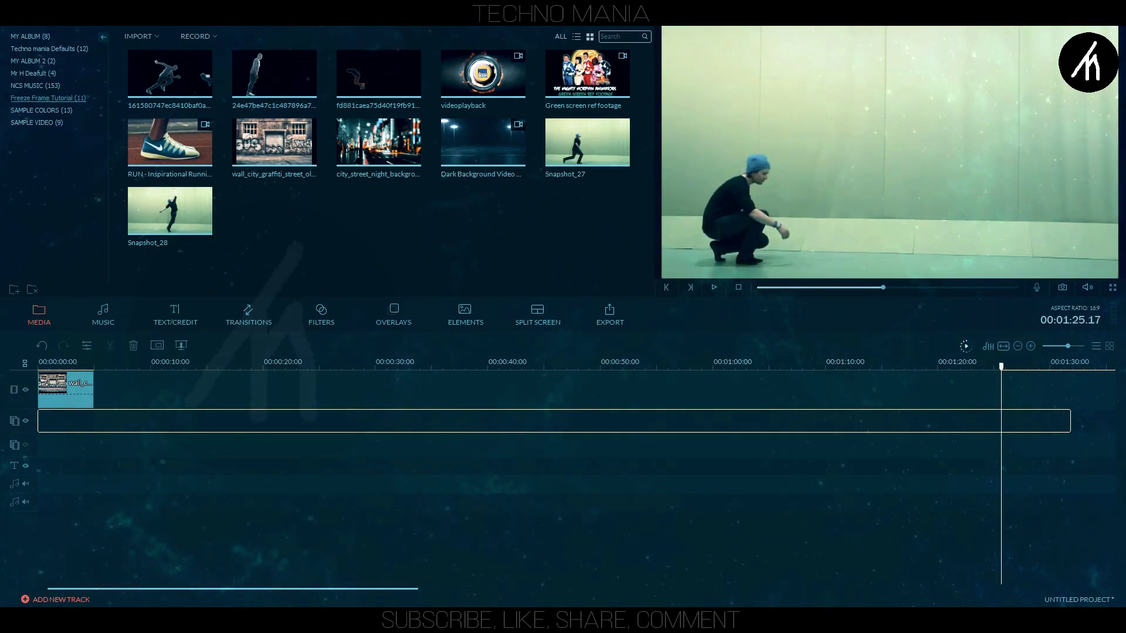
{"action": "left_click", "coordinate": [105, 367]}
{"action": "key", "text": "ctrl+b"}
{"action": "right_click", "coordinate": [151, 428]}
{"action": "left_click", "coordinate": [222, 589]}
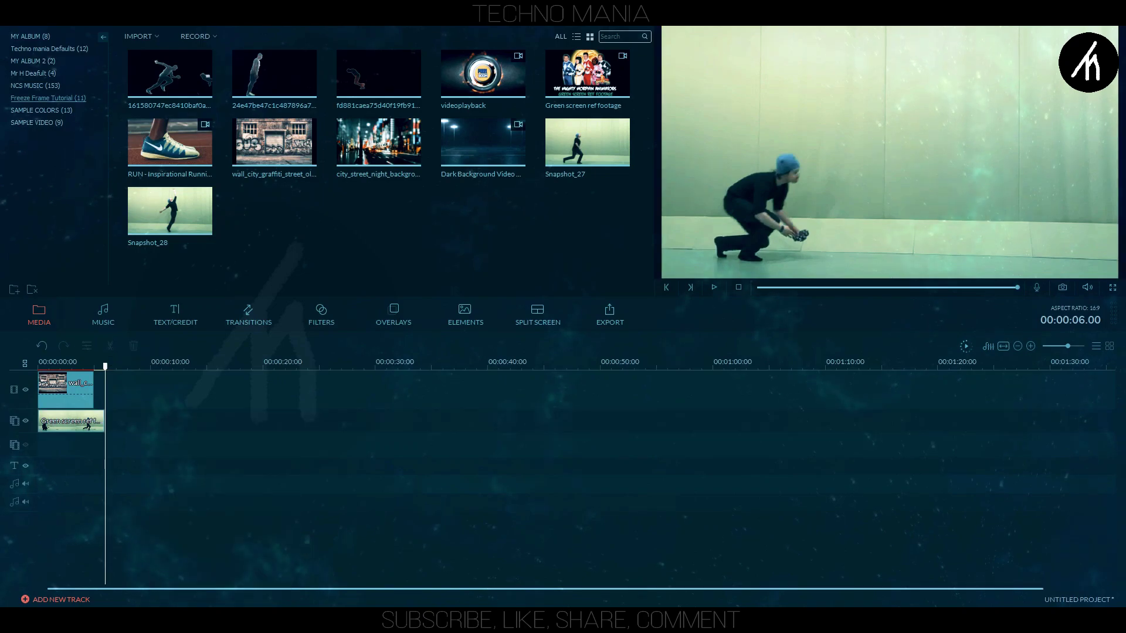
Extend the wall graffiti image past the end of the footage, to about 00:00:06:10
{"action": "key", "text": "Home"}
{"action": "key", "text": "ctrl+plus"}
{"action": "key", "text": "ctrl+plus"}
{"action": "left_click_drag", "start_coordinate": [517, 389], "coordinate": [655, 389]}
{"action": "left_click", "coordinate": [391, 365]}
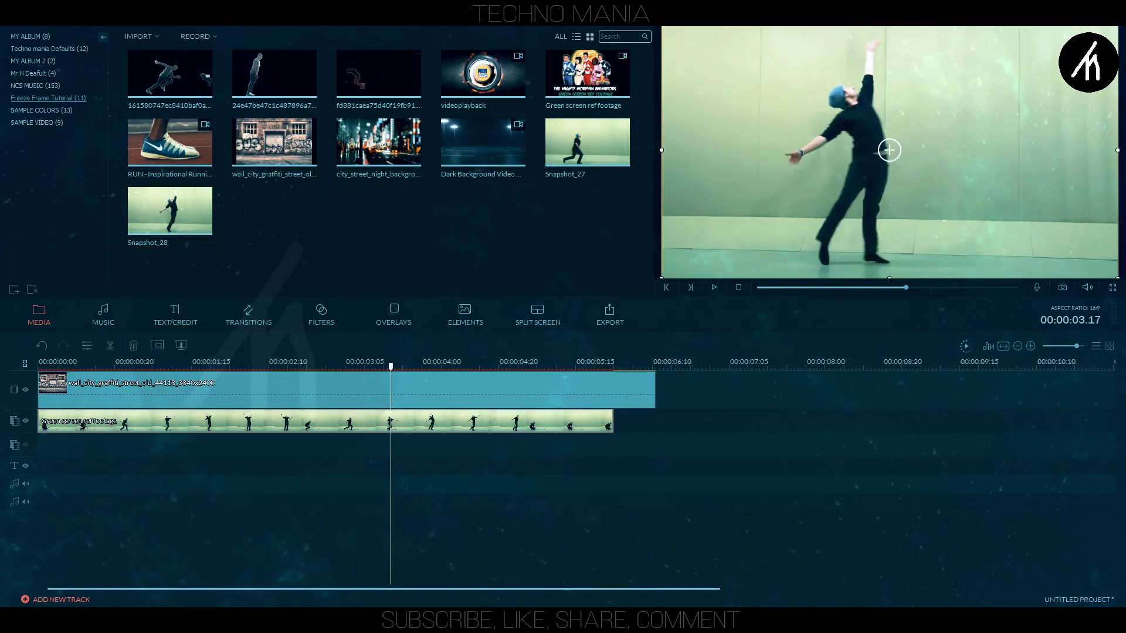
Crop the wall image's upper and lower edges with the footage shifted aside, and return the footage to the timeline start
{"action": "left_click_drag", "start_coordinate": [235, 421], "coordinate": [837, 421]}
{"action": "left_click", "coordinate": [201, 393]}
{"action": "right_click", "coordinate": [201, 393]}
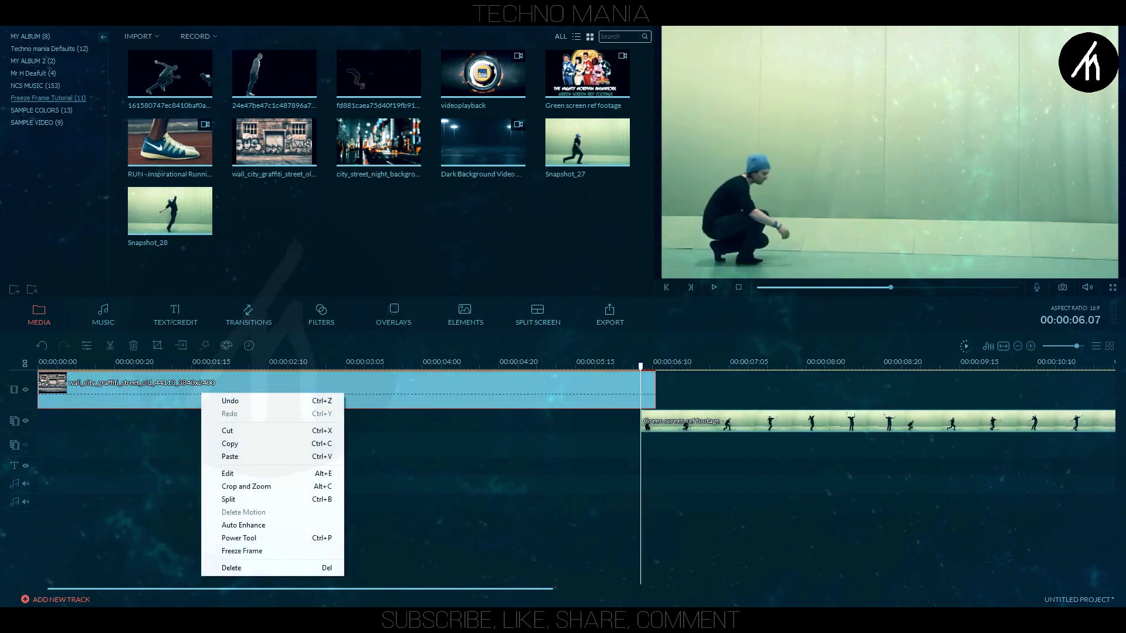
{"action": "left_click", "coordinate": [247, 487]}
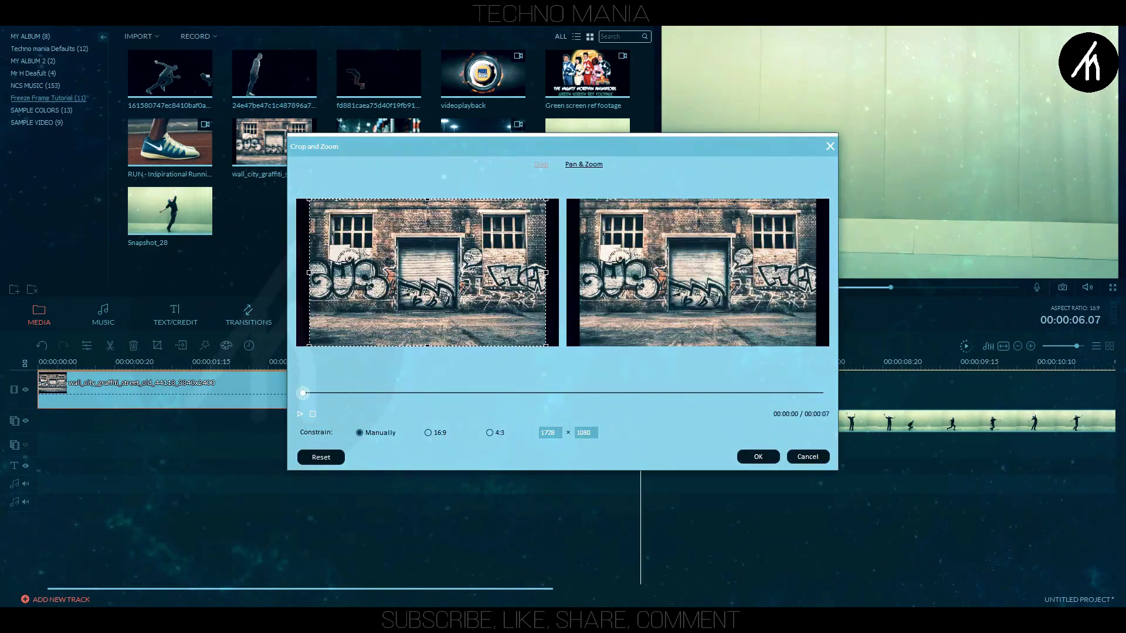
{"action": "left_click_drag", "start_coordinate": [427, 346], "coordinate": [428, 337]}
{"action": "left_click_drag", "start_coordinate": [427, 199], "coordinate": [427, 204]}
{"action": "left_click", "coordinate": [758, 457]}
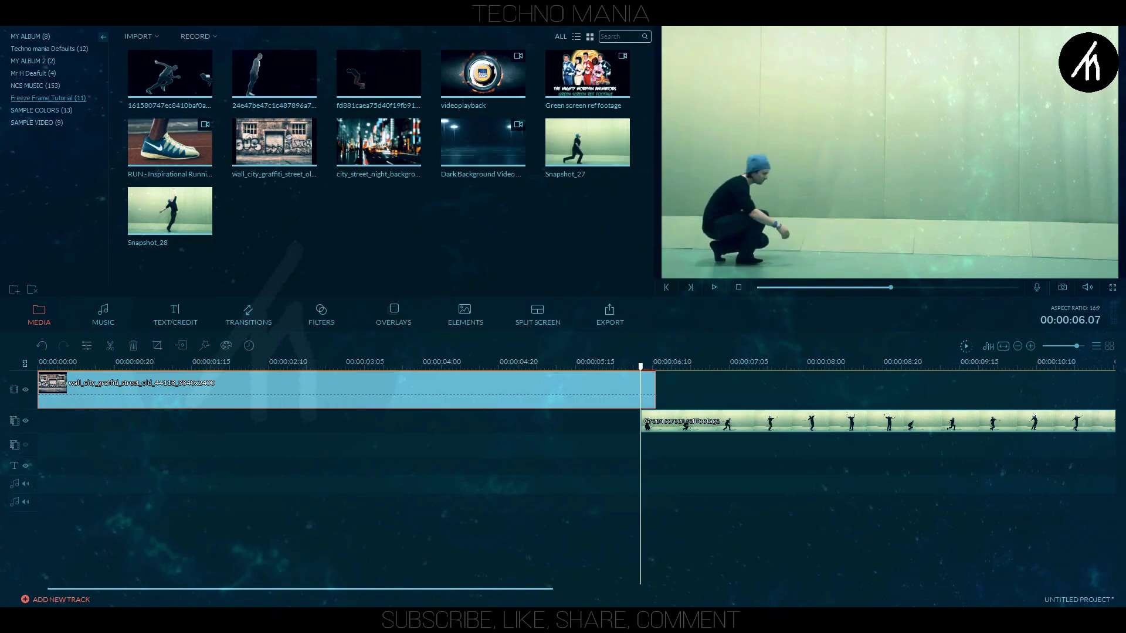
{"action": "left_click_drag", "start_coordinate": [803, 421], "coordinate": [201, 419]}
Open the green screen footage's advanced PIP effects and preview the clip with chroma key transparency turned off
{"action": "right_click", "coordinate": [202, 417]}
{"action": "left_click", "coordinate": [230, 498]}
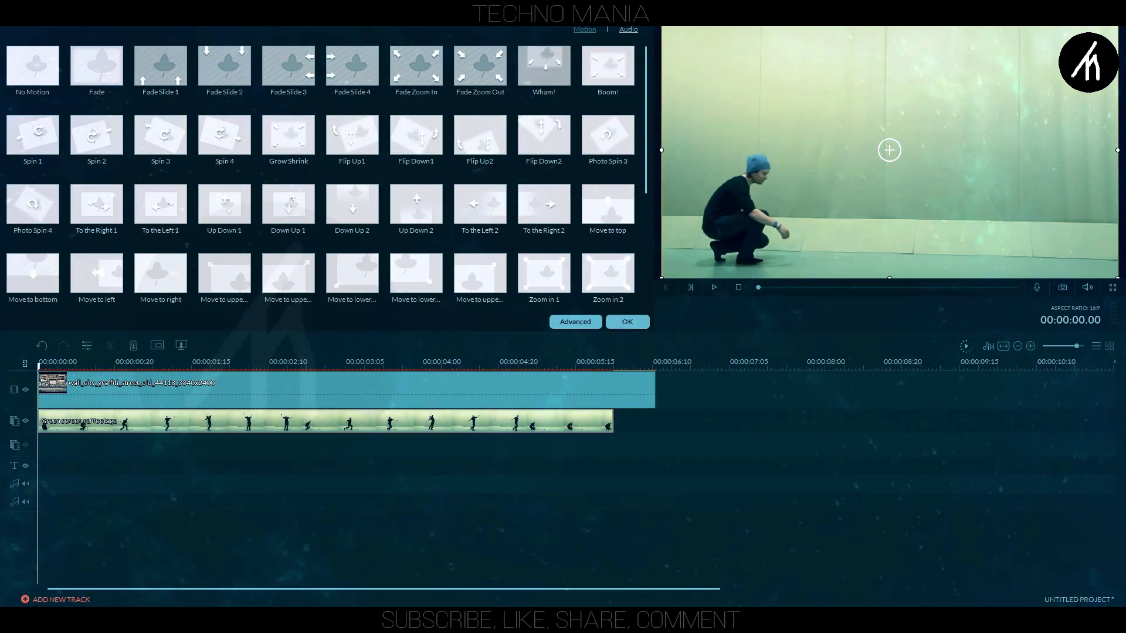
{"action": "left_click", "coordinate": [574, 321]}
{"action": "left_click", "coordinate": [369, 159]}
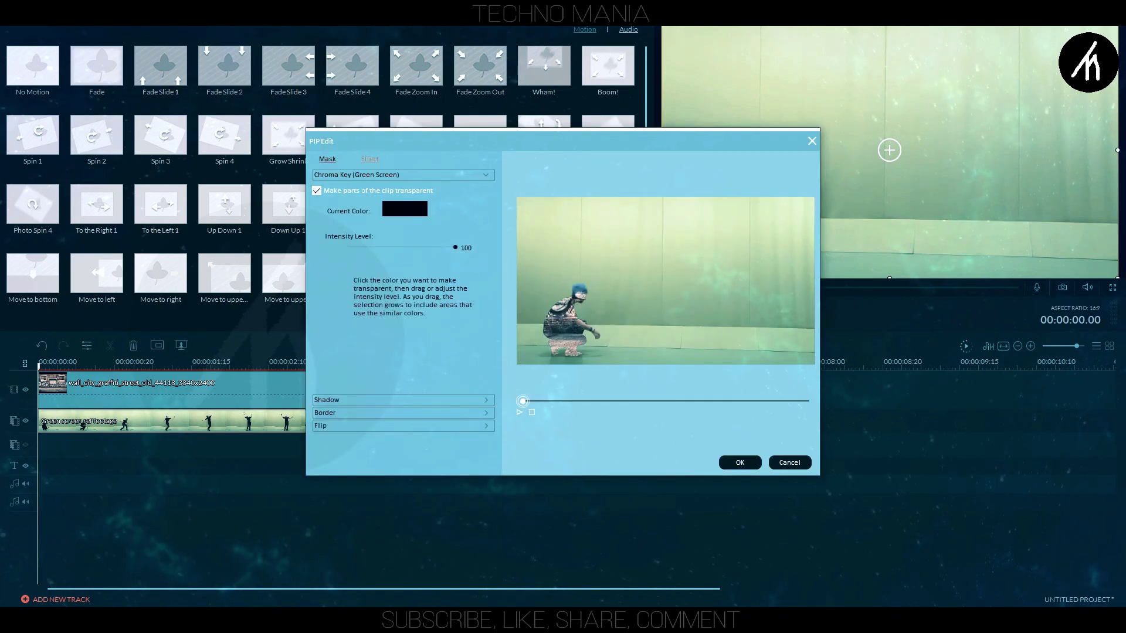
{"action": "left_click", "coordinate": [519, 412]}
{"action": "left_click", "coordinate": [317, 191]}
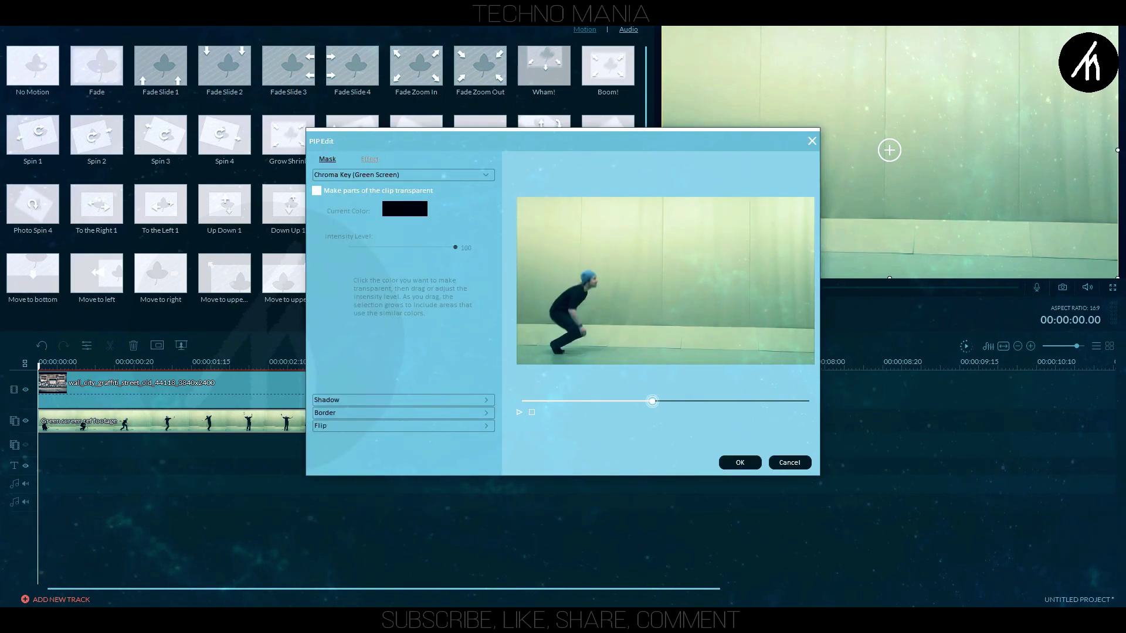
Try keying out the darker green of the footage's backdrop with the intensity level at 100
{"action": "left_click", "coordinate": [317, 191]}
{"action": "left_click", "coordinate": [762, 317]}
{"action": "left_click_drag", "start_coordinate": [348, 246], "coordinate": [455, 247]}
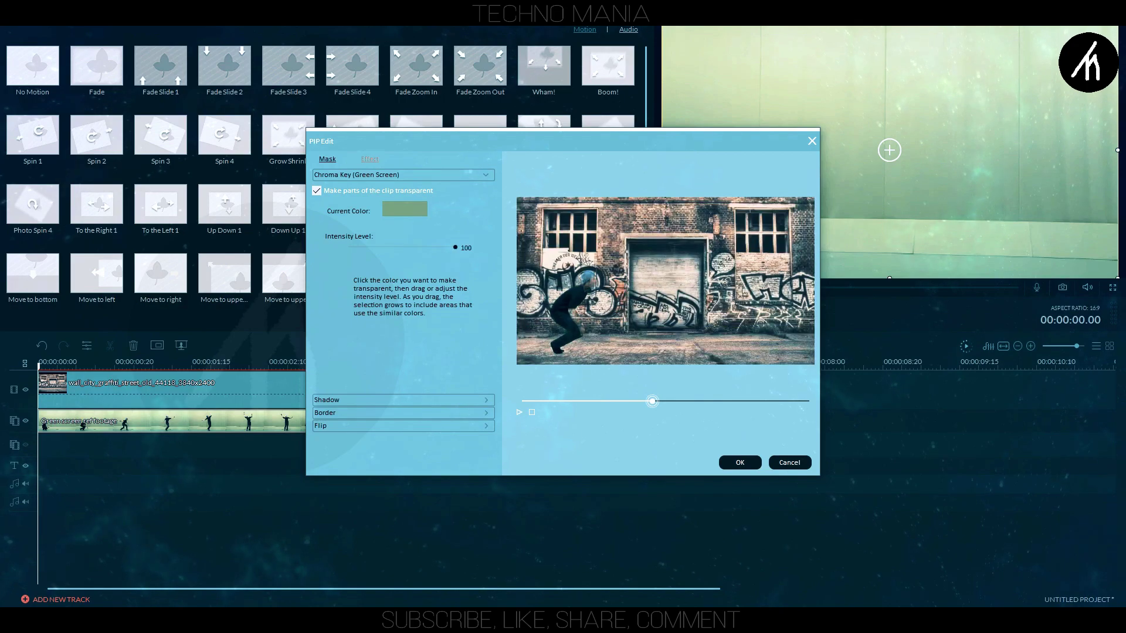
Key out the footage's pale green backdrop by resampling it beside the man, with intensity level 100, and accept
{"action": "left_click", "coordinate": [317, 191]}
{"action": "left_click", "coordinate": [317, 190]}
{"action": "left_click", "coordinate": [565, 305]}
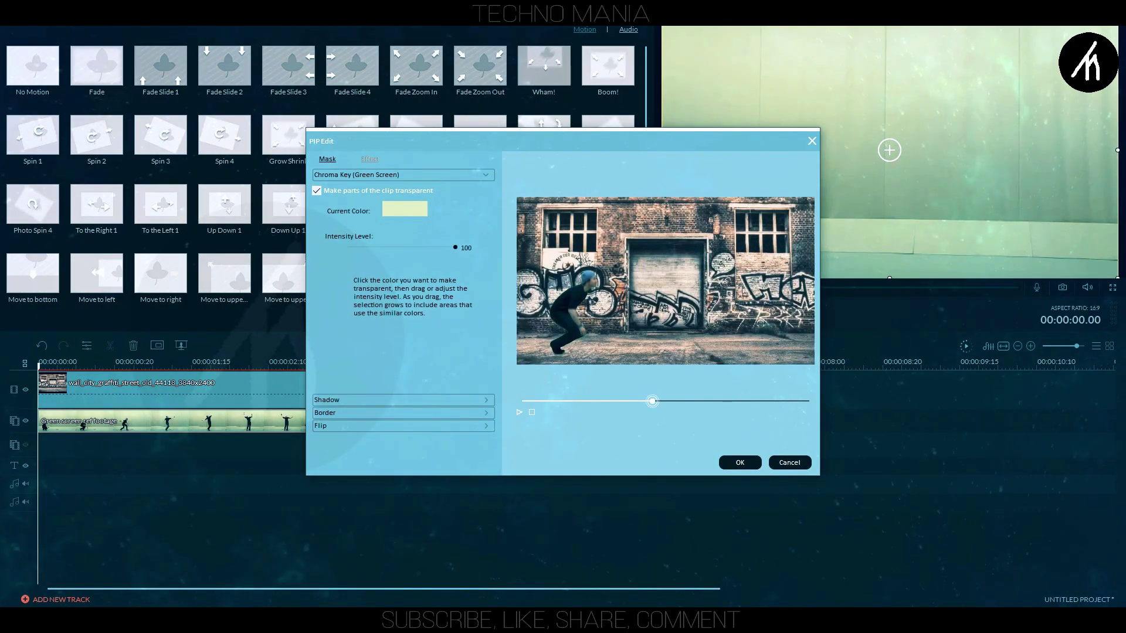
{"action": "left_click_drag", "start_coordinate": [347, 247], "coordinate": [455, 247]}
{"action": "left_click", "coordinate": [739, 462]}
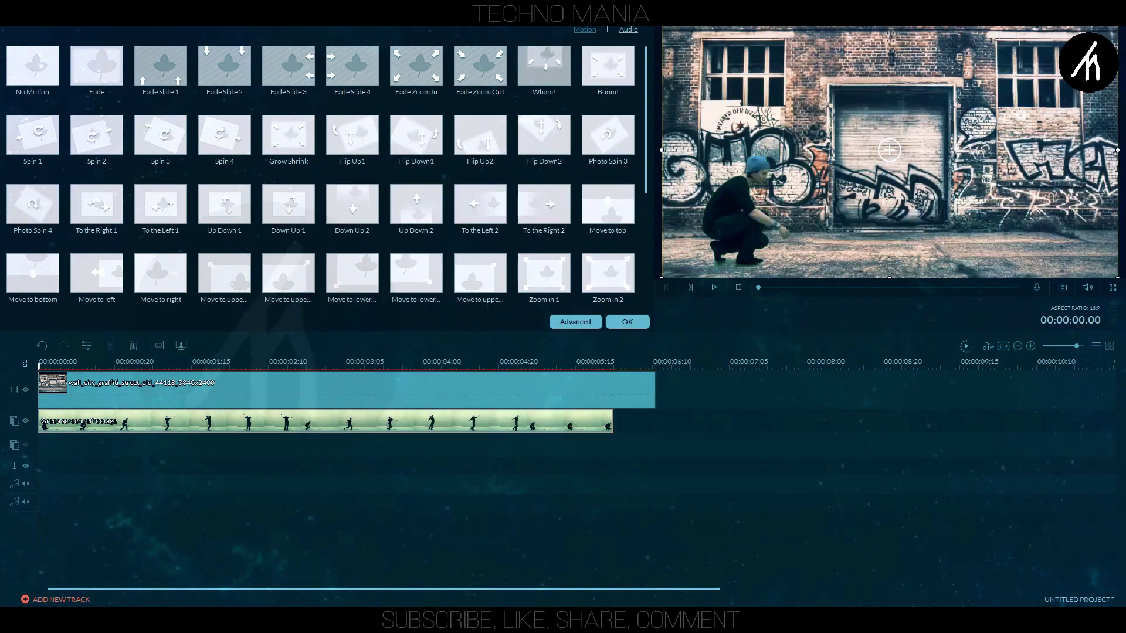
Apply a grey gradient border to the green screen footage with distance 1, blur 10, transparency 23 and the upper-centre gradient direction
{"action": "right_click", "coordinate": [420, 419]}
{"action": "left_click", "coordinate": [461, 527]}
{"action": "left_click", "coordinate": [402, 413]}
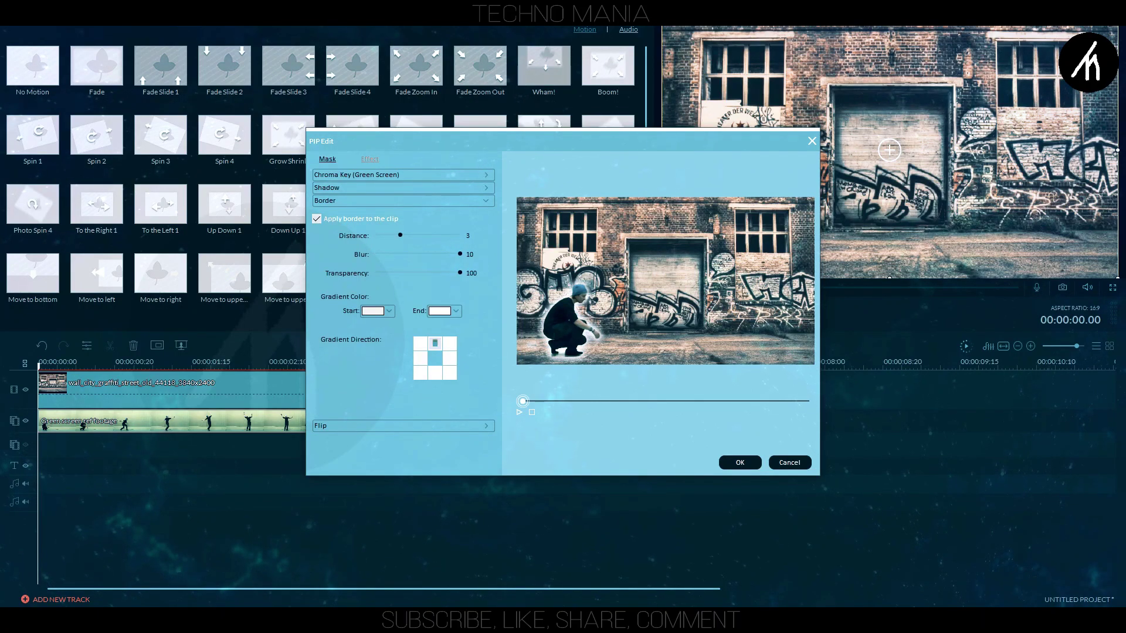
{"action": "left_click", "coordinate": [432, 343]}
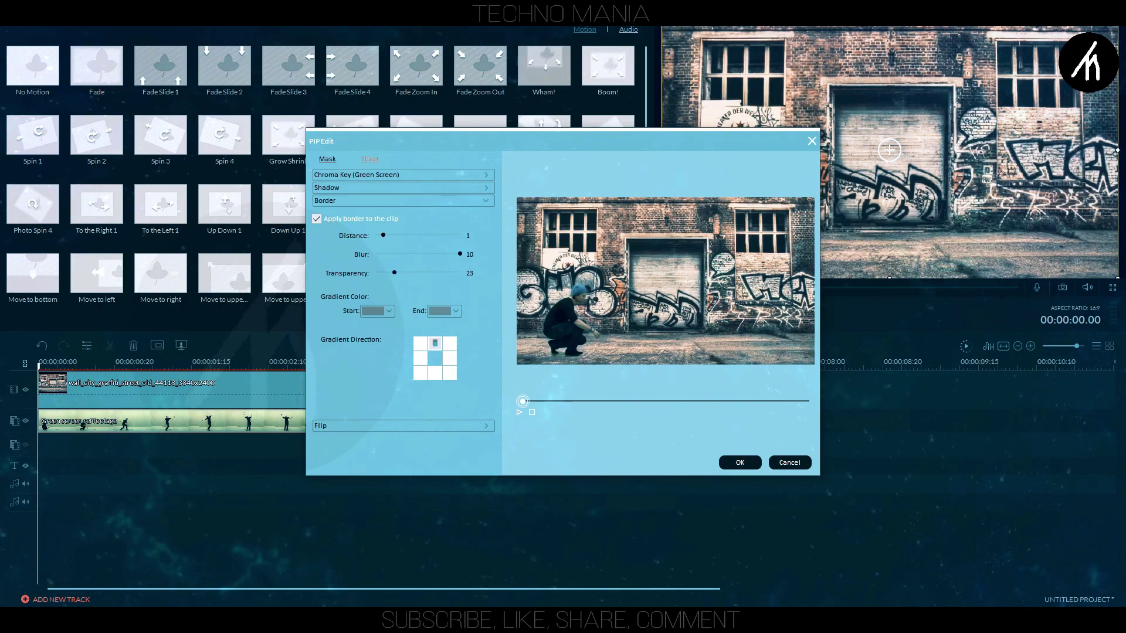
{"action": "left_click", "coordinate": [740, 463]}
{"action": "key", "text": "Return"}
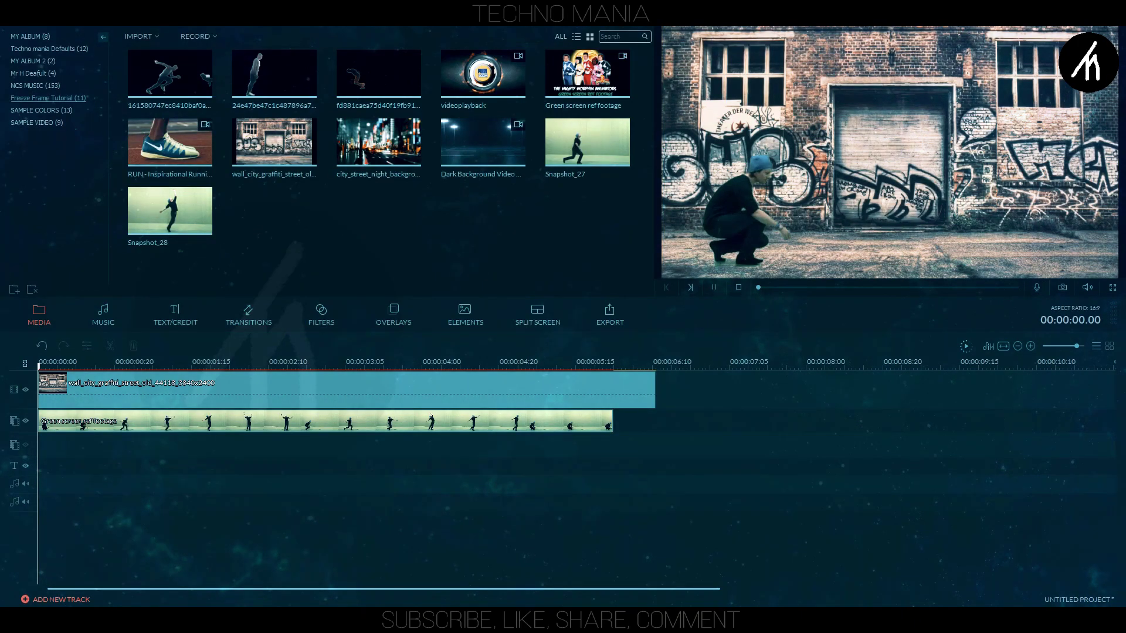
Play the composite briefly and add Snapshot_27 to the second overlay track, starting at the beginning
{"action": "key", "text": "space"}
{"action": "left_click", "coordinate": [598, 160]}
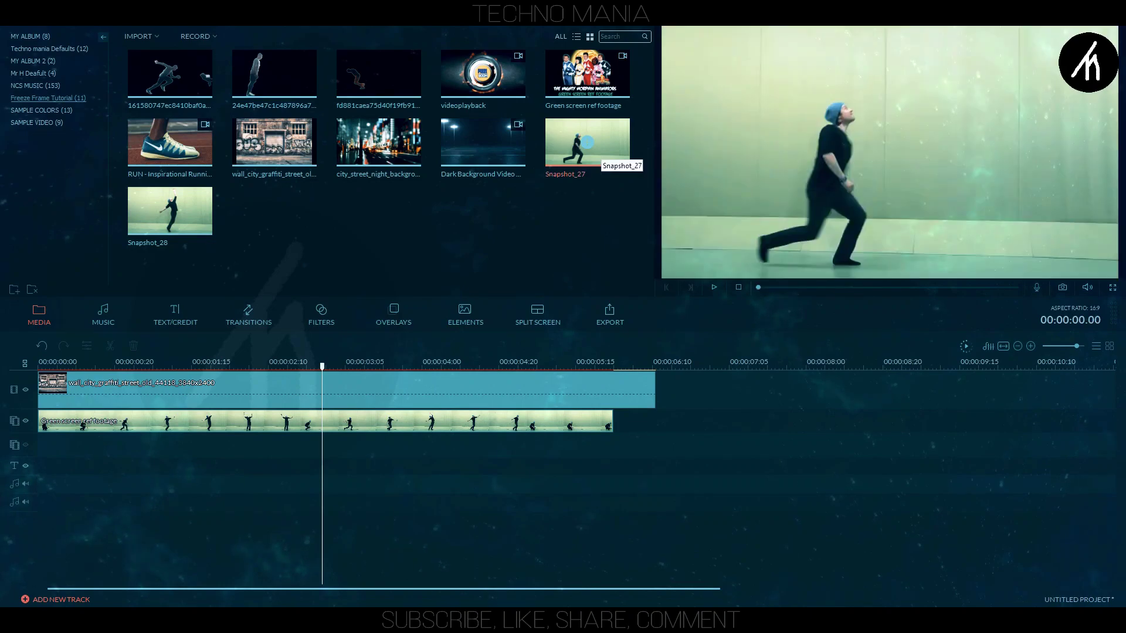
{"action": "left_click_drag", "start_coordinate": [65, 445], "coordinate": [64, 445]}
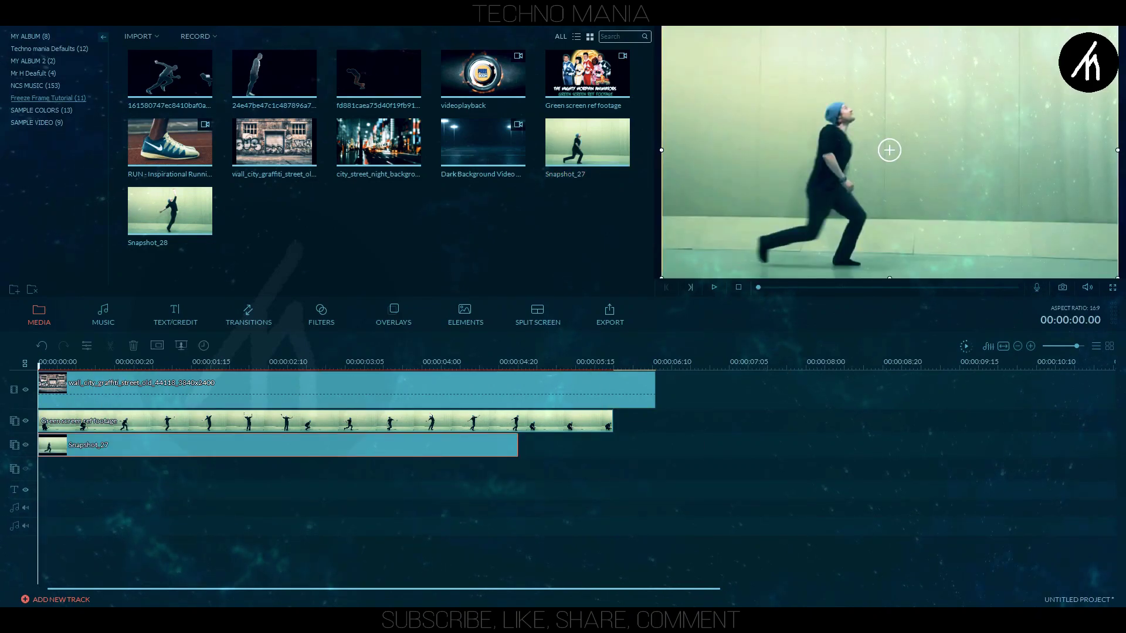
Apply a chroma key to Snapshot_27 that removes its pale green backdrop at intensity level 100
{"action": "right_click", "coordinate": [133, 440]}
{"action": "left_click", "coordinate": [150, 520]}
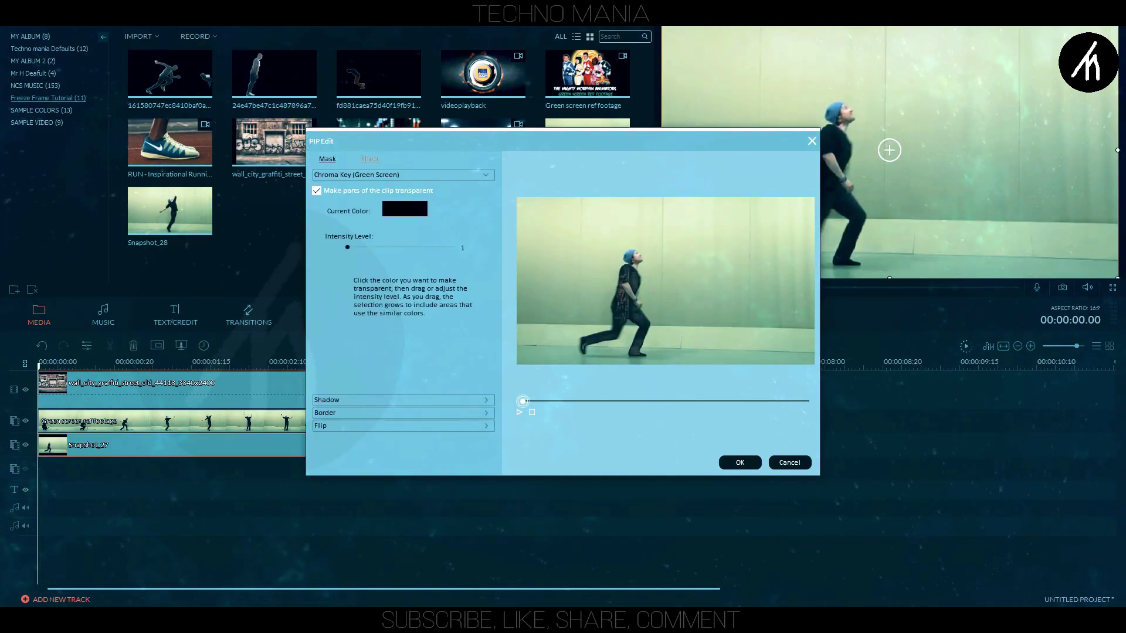
{"action": "left_click", "coordinate": [704, 252]}
{"action": "left_click_drag", "start_coordinate": [347, 247], "coordinate": [455, 248]}
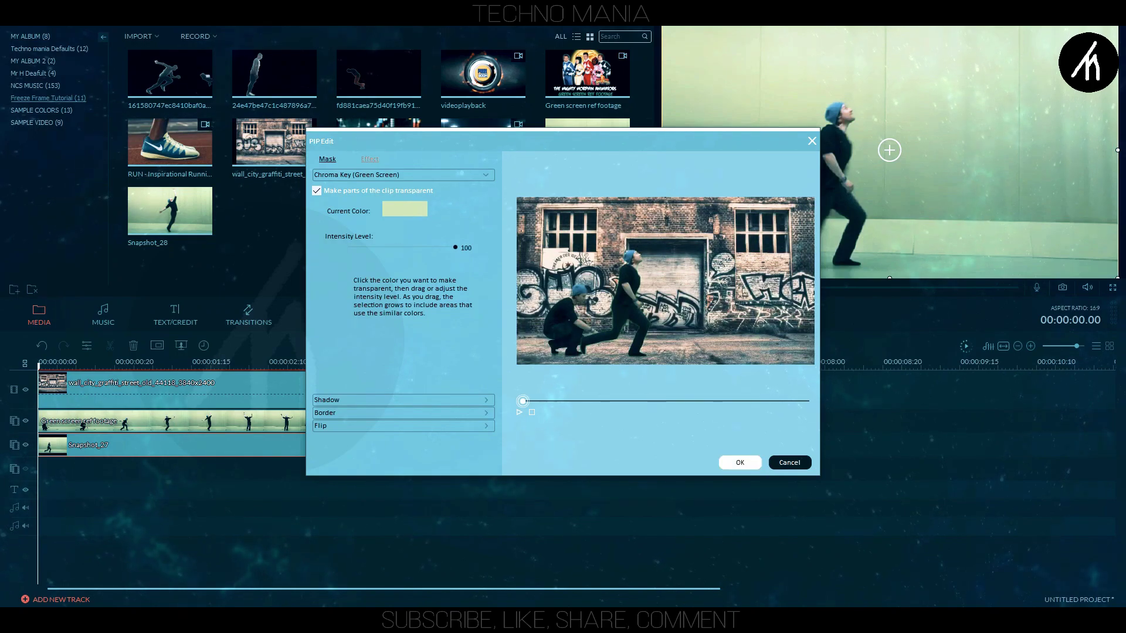
{"action": "key", "text": "Return"}
Shorten Snapshot_27 to end at 00:00:00.22, where the moving figure meets the frozen pose
{"action": "left_click_drag", "start_coordinate": [517, 446], "coordinate": [119, 448]}
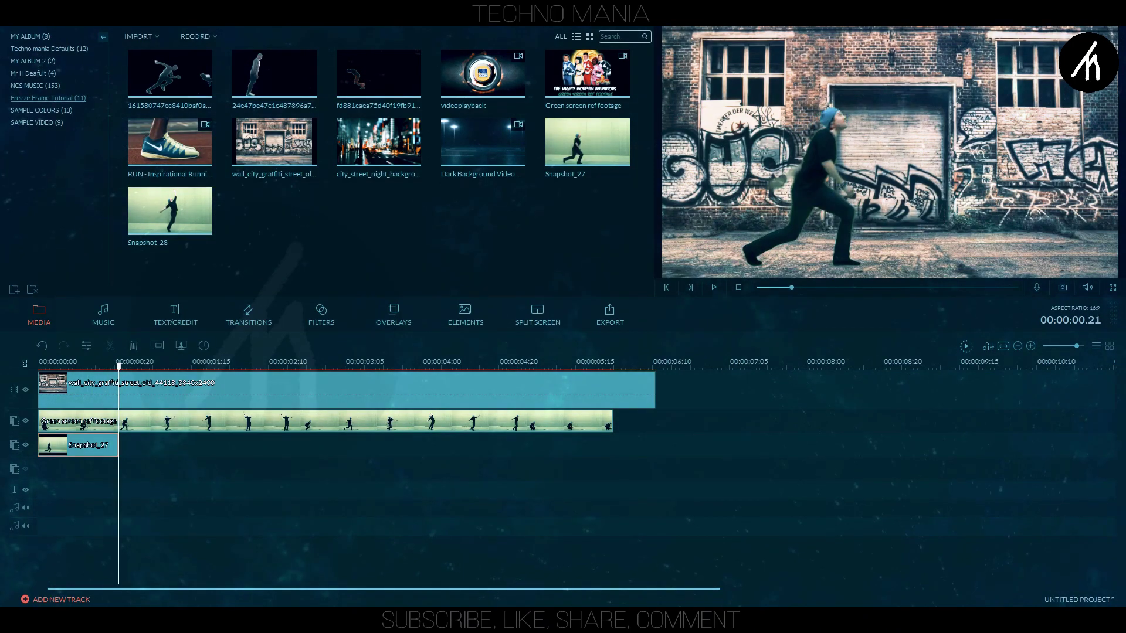
{"action": "left_click_drag", "start_coordinate": [118, 366], "coordinate": [194, 366]}
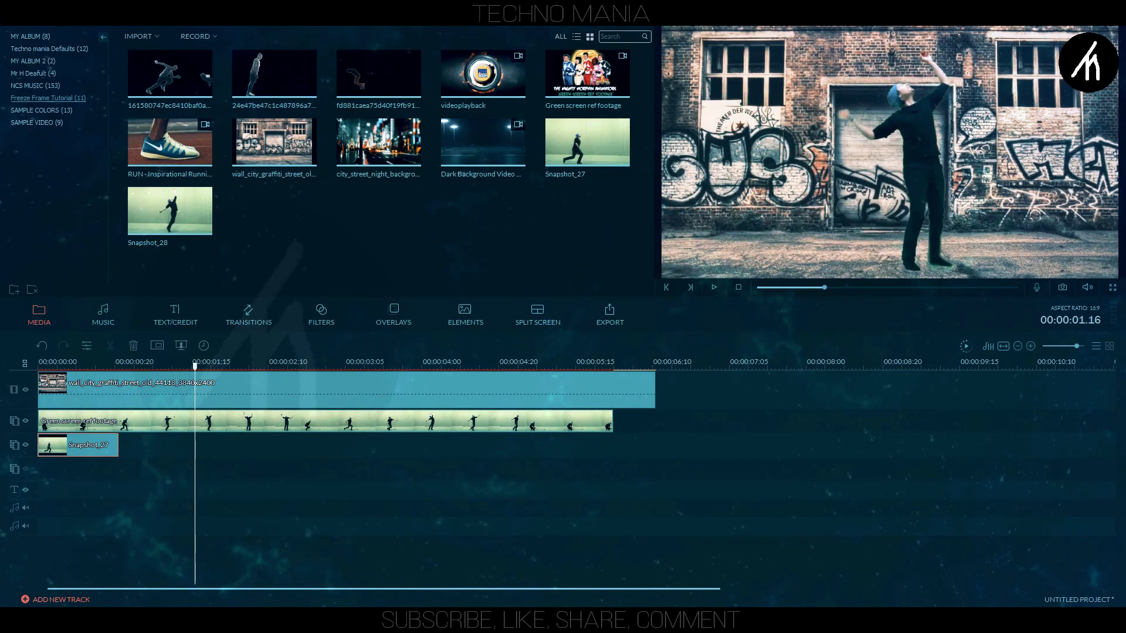
{"action": "left_click_drag", "start_coordinate": [1076, 346], "coordinate": [1082, 346]}
{"action": "left_click_drag", "start_coordinate": [759, 366], "coordinate": [424, 366]}
{"action": "left_click_drag", "start_coordinate": [407, 444], "coordinate": [407, 445]}
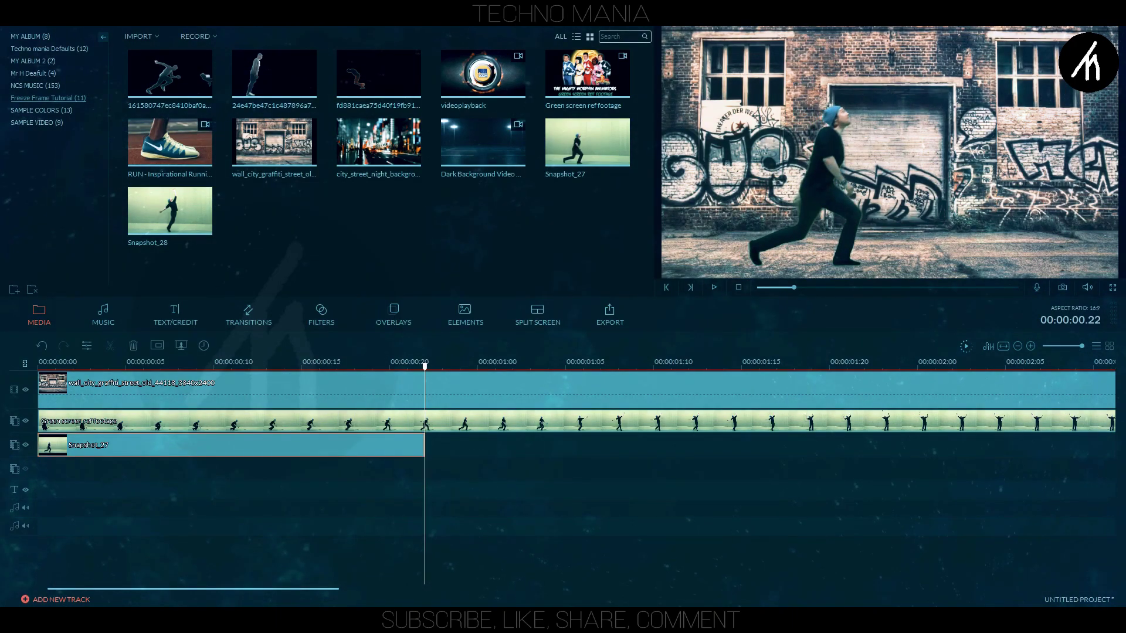
Play the sequence from the start and extend the end of Snapshot_27 slightly
{"action": "key", "text": "Home"}
{"action": "key", "text": "space"}
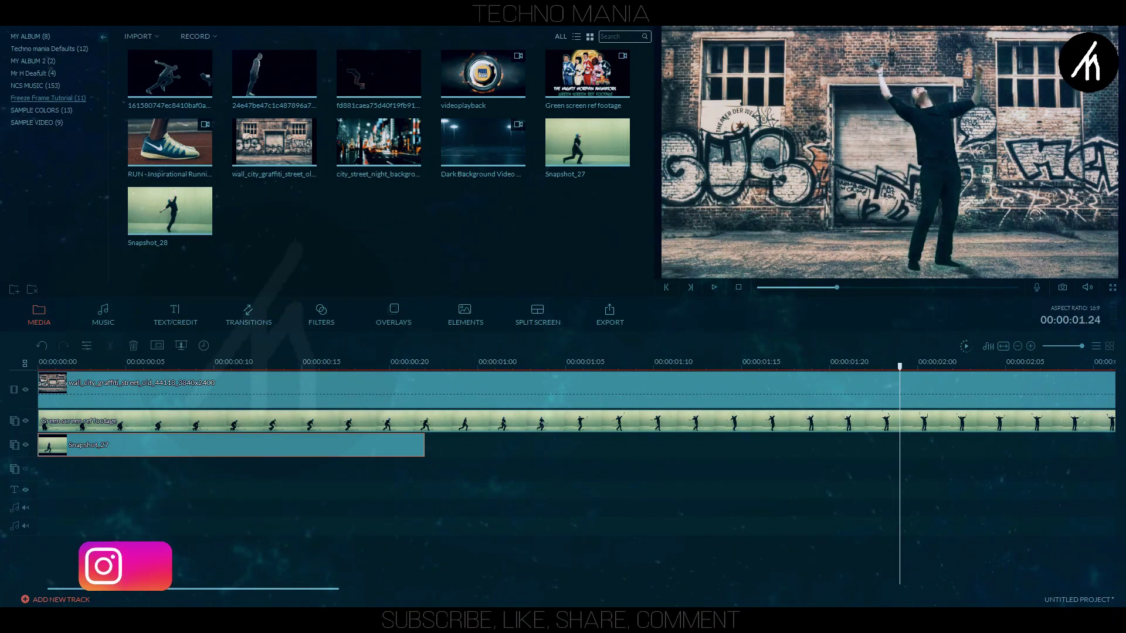
{"action": "left_click_drag", "start_coordinate": [424, 445], "coordinate": [441, 446]}
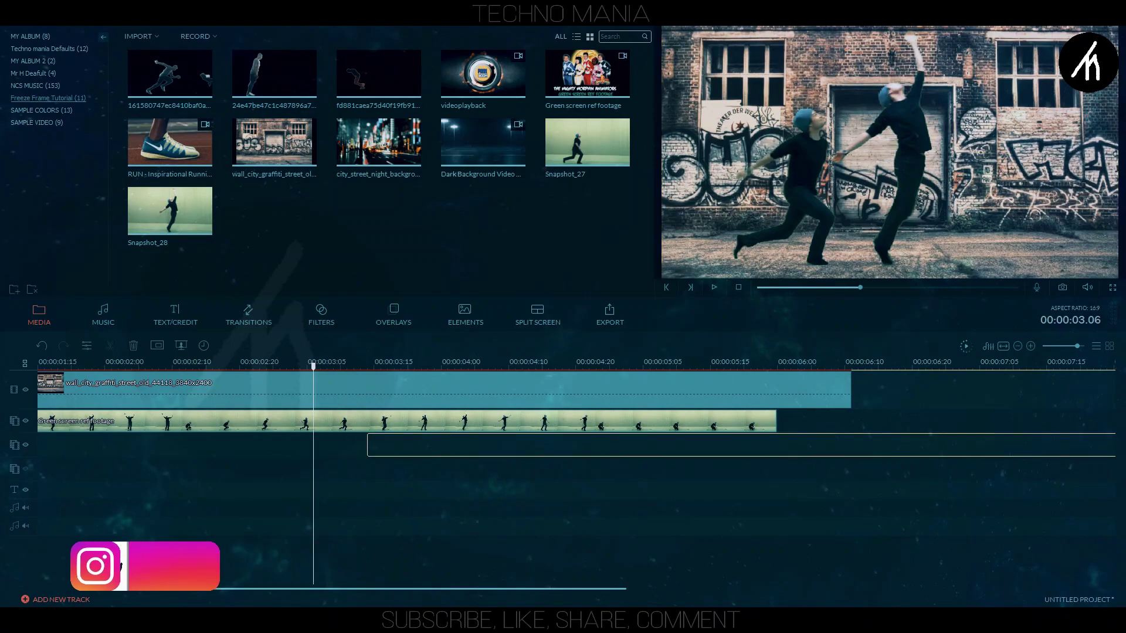
Position Snapshot_28 on the second overlay track so it starts at 00:00:04.00, and open its clip options
{"action": "left_click", "coordinate": [360, 363]}
{"action": "left_click_drag", "start_coordinate": [410, 446], "coordinate": [437, 445]}
{"action": "left_click", "coordinate": [434, 364]}
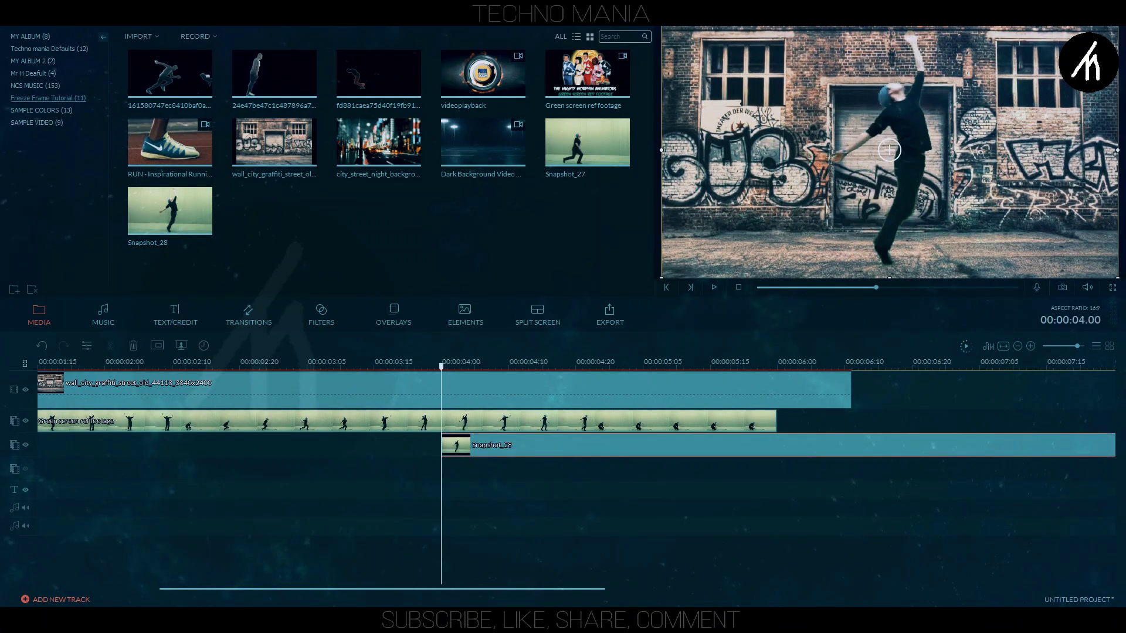
{"action": "right_click", "coordinate": [580, 444]}
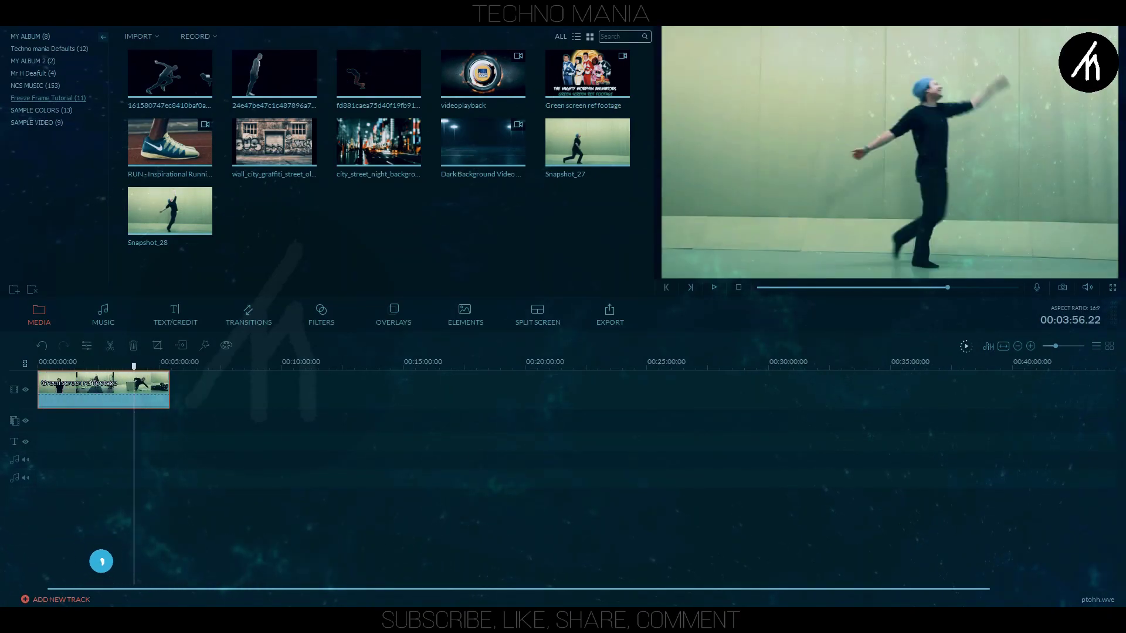
Cut the green screen footage down to its roughly six-second jump section by removing the material before and after it
{"action": "right_click", "coordinate": [98, 394]}
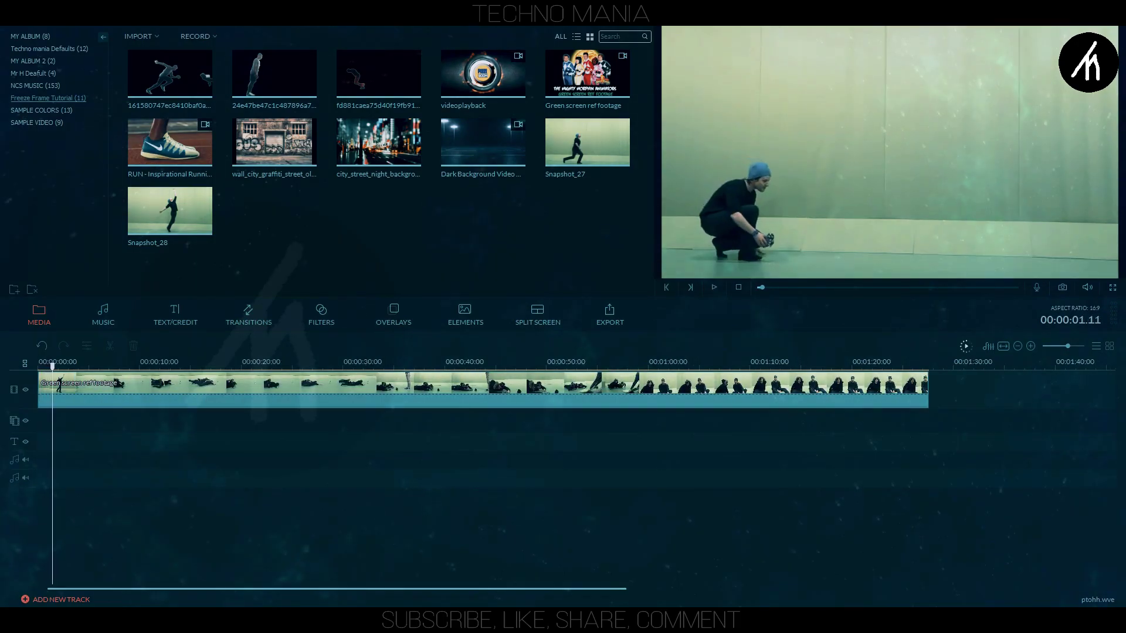
{"action": "left_click", "coordinate": [483, 390]}
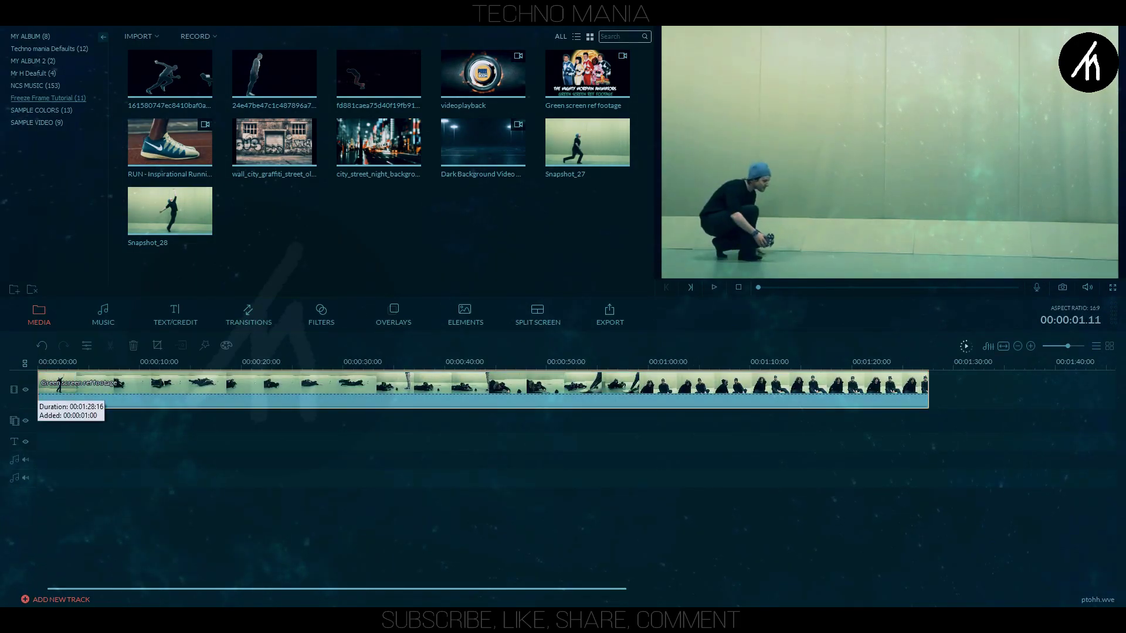
{"action": "key", "text": "space"}
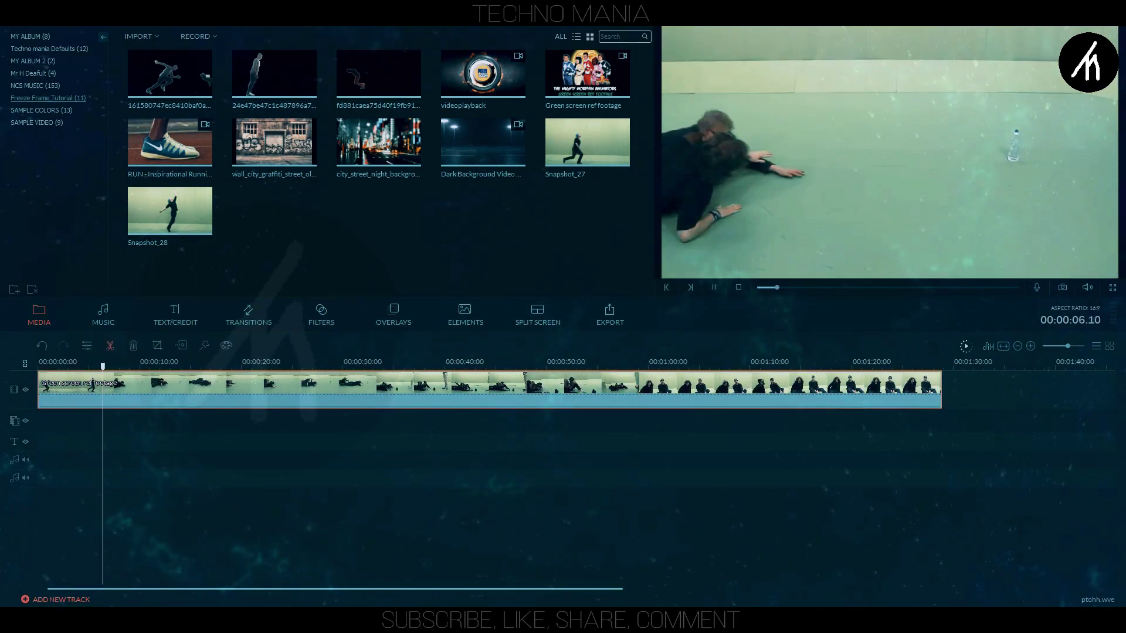
{"action": "right_click", "coordinate": [231, 399]}
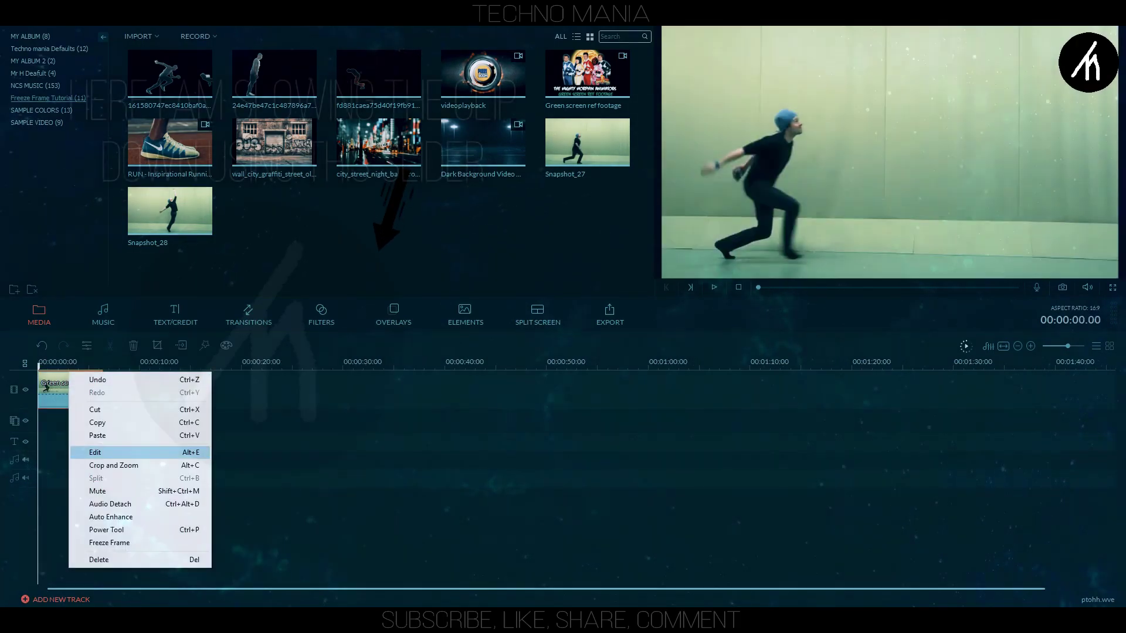
Adjust the trimmed footage's speed so it lasts about 13 seconds, and export it as an MP4 named "row footage"
{"action": "left_click", "coordinate": [113, 453]}
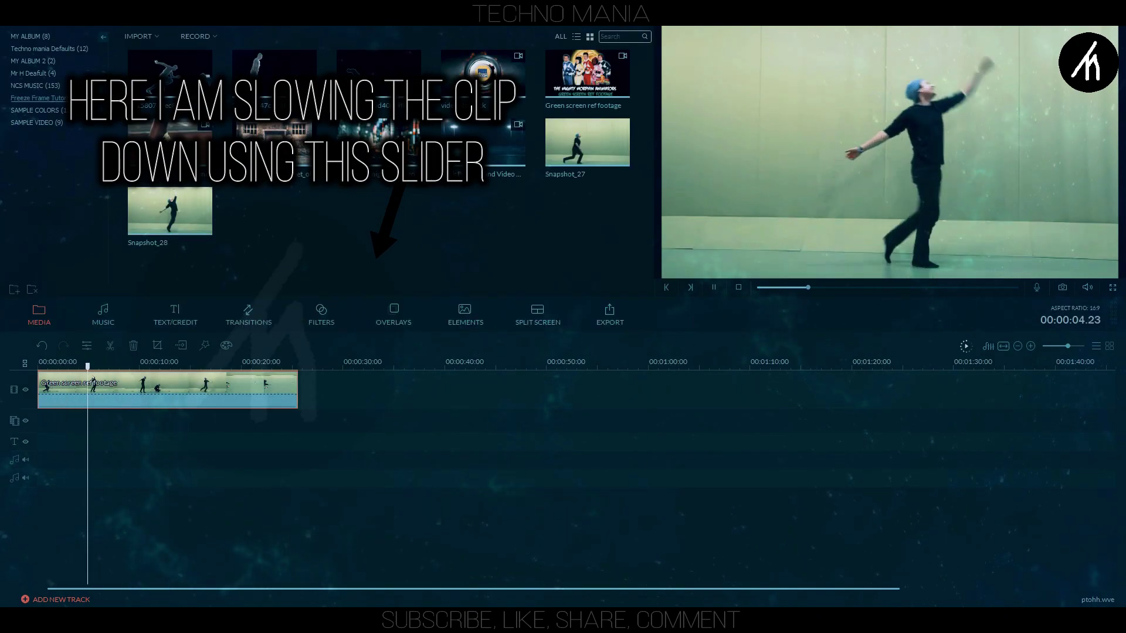
{"action": "right_click", "coordinate": [193, 401]}
{"action": "left_click", "coordinate": [217, 479]}
{"action": "left_click_drag", "start_coordinate": [290, 267], "coordinate": [317, 267]}
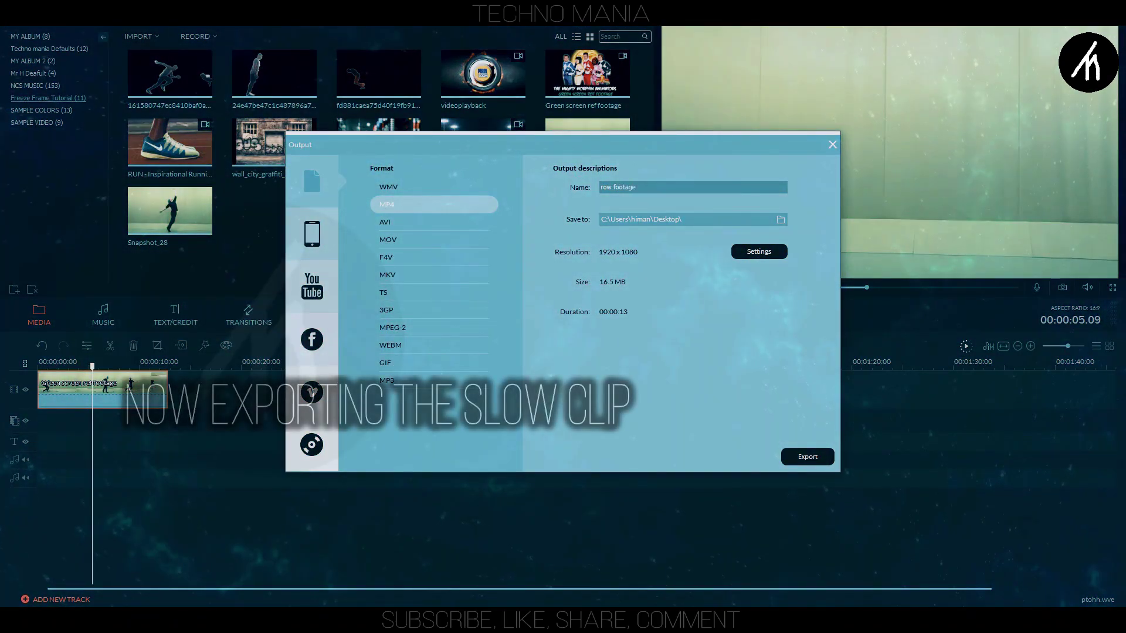
{"action": "key", "text": "Return"}
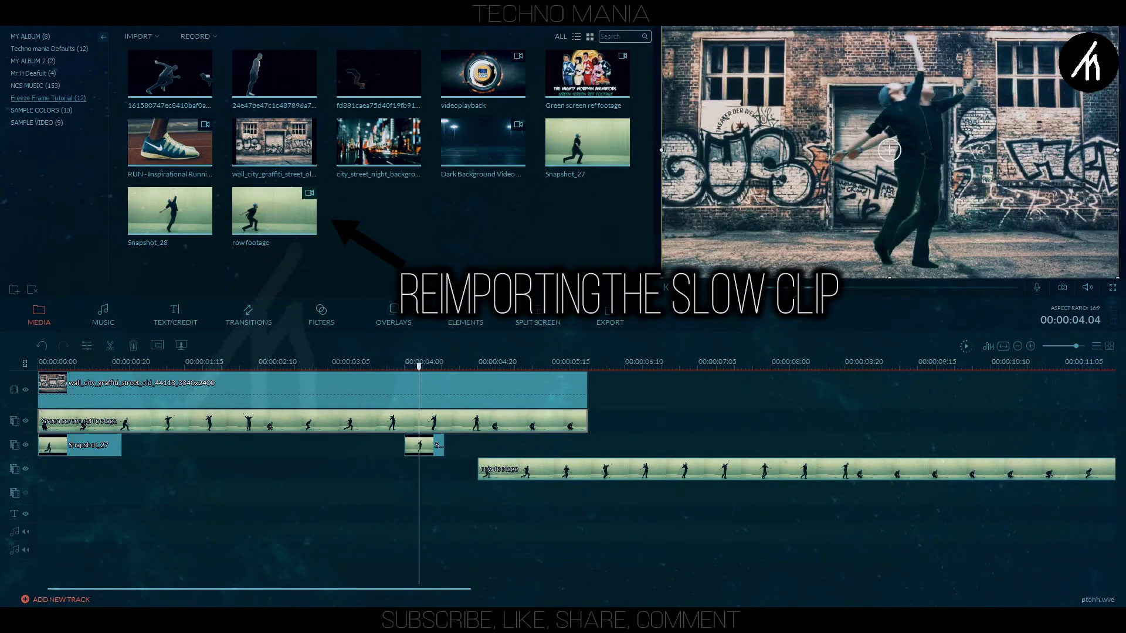
Place the row footage right after the green screen clip at 00:00:04.01 and trim its start until the jumper lines up with Snapshot_28
{"action": "key", "text": "Escape"}
{"action": "key", "text": "ctrl+z"}
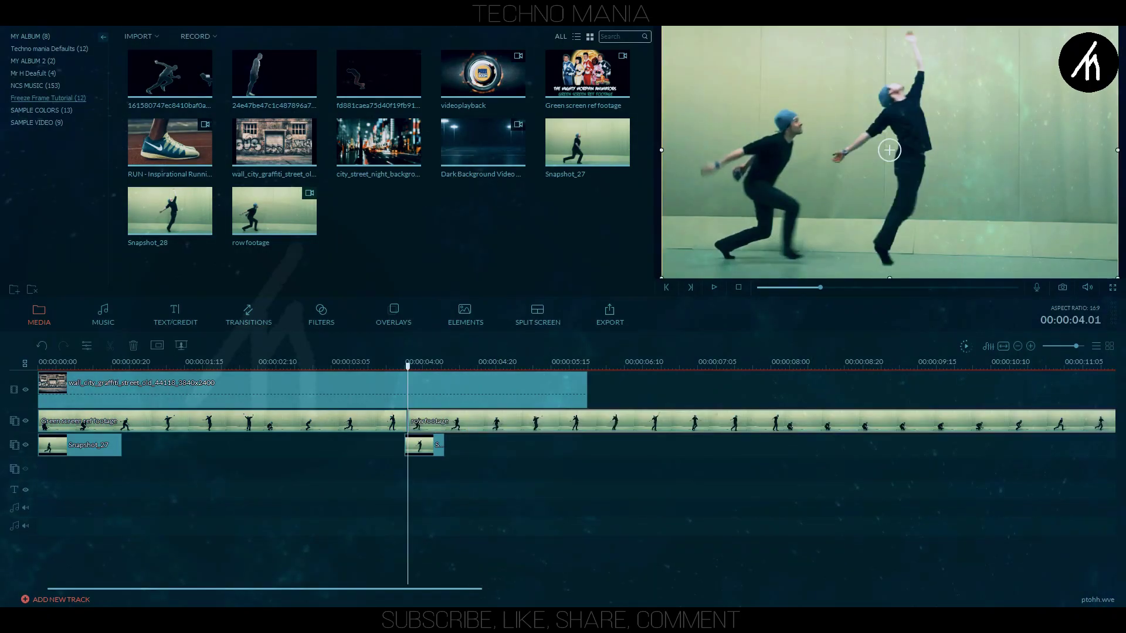
{"action": "left_click_drag", "start_coordinate": [409, 422], "coordinate": [495, 421]}
{"action": "key", "text": "ctrl+z"}
{"action": "left_click_drag", "start_coordinate": [409, 421], "coordinate": [444, 421]}
{"action": "left_click_drag", "start_coordinate": [458, 421], "coordinate": [419, 421]}
Apply the Green Screen effect to the row footage and adjust the keying so the graffiti wall replaces its background
{"action": "right_click", "coordinate": [423, 449]}
{"action": "left_click", "coordinate": [496, 528]}
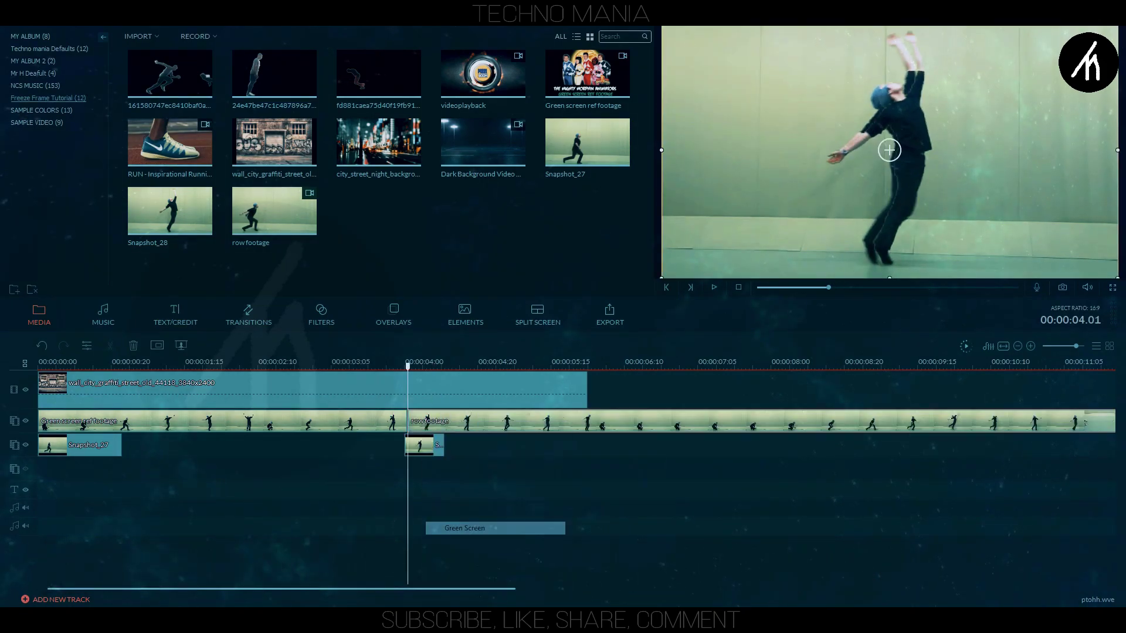
{"action": "left_click", "coordinate": [593, 247]}
{"action": "left_click_drag", "start_coordinate": [347, 247], "coordinate": [455, 247]}
{"action": "left_click", "coordinate": [739, 463]}
Extend the end of Snapshot_28 slightly and fine-tune the start of the row footage at the freeze point
{"action": "mouse_move", "coordinate": [407, 366]}
{"action": "left_mouse_down"}
{"action": "mouse_move", "coordinate": [367, 366]}
{"action": "mouse_move", "coordinate": [478, 366]}
{"action": "mouse_move", "coordinate": [404, 366]}
{"action": "left_mouse_up"}
{"action": "left_click_drag", "start_coordinate": [444, 445], "coordinate": [470, 445]}
{"action": "left_click_drag", "start_coordinate": [470, 366], "coordinate": [407, 366]}
{"action": "mouse_move", "coordinate": [407, 421]}
{"action": "left_mouse_down"}
{"action": "mouse_move", "coordinate": [418, 421]}
{"action": "mouse_move", "coordinate": [408, 421]}
{"action": "left_mouse_up"}
Split the row footage shortly before the wall background ends and delete the part after the split
{"action": "left_click_drag", "start_coordinate": [419, 366], "coordinate": [543, 389]}
{"action": "left_click", "coordinate": [110, 346]}
{"action": "right_click", "coordinate": [574, 416]}
{"action": "left_click", "coordinate": [604, 577]}
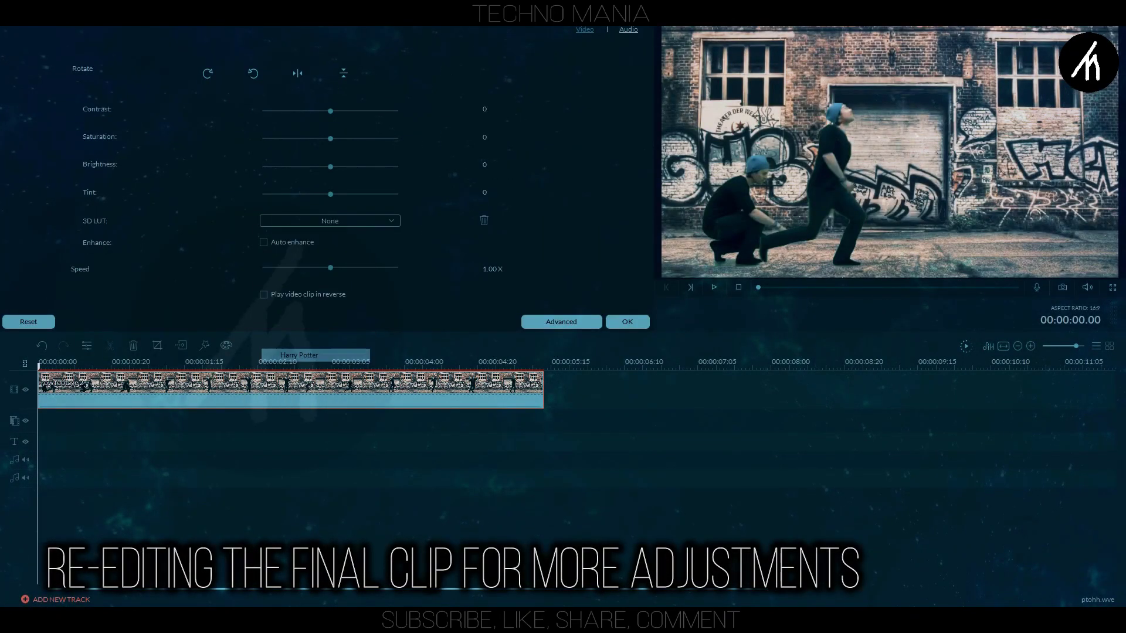
Grade the final clip with the Harry Potter LUT, contrast -6, saturation -52, brightness -20, tint -23 and auto enhance, and play it
{"action": "left_click", "coordinate": [316, 355]}
{"action": "left_click_drag", "start_coordinate": [330, 166], "coordinate": [369, 139]}
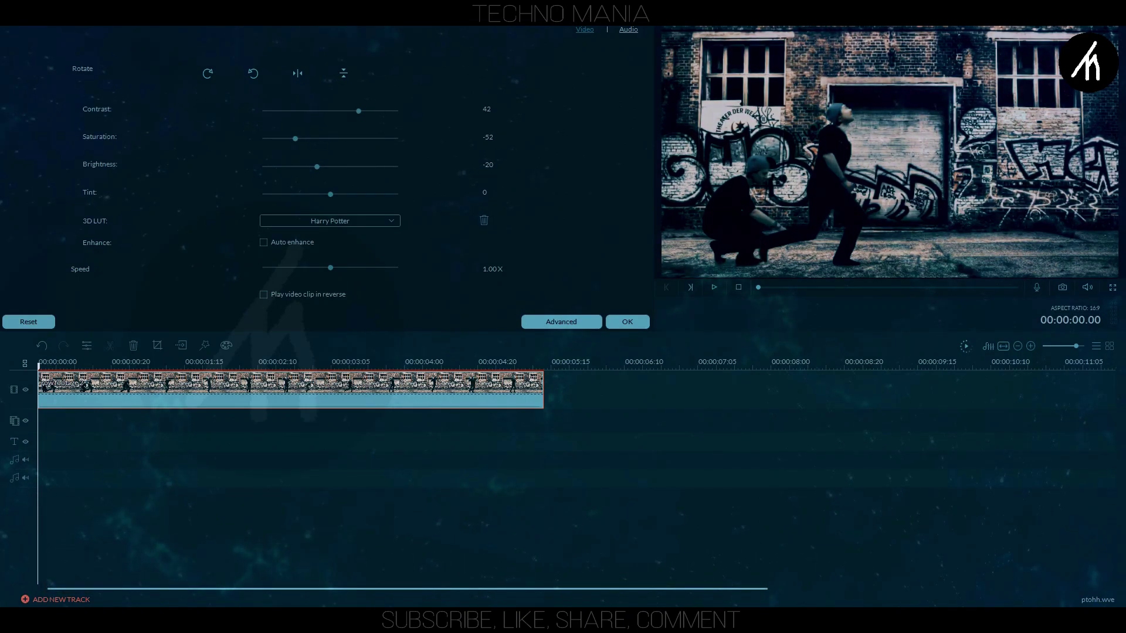
{"action": "left_click_drag", "start_coordinate": [358, 110], "coordinate": [306, 110]}
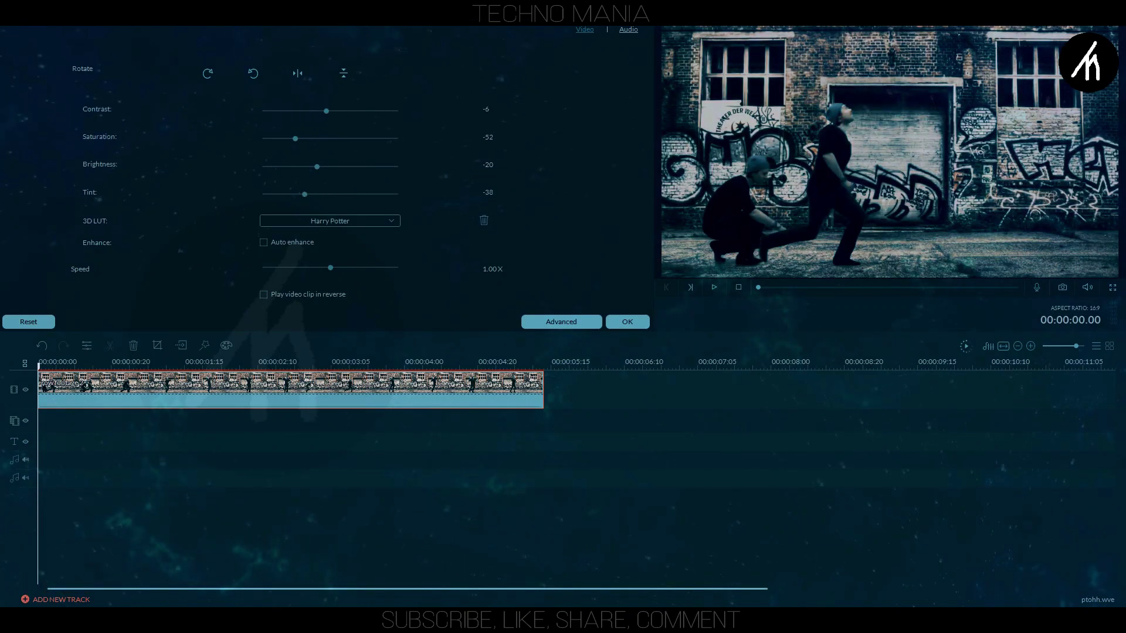
{"action": "left_click", "coordinate": [263, 242]}
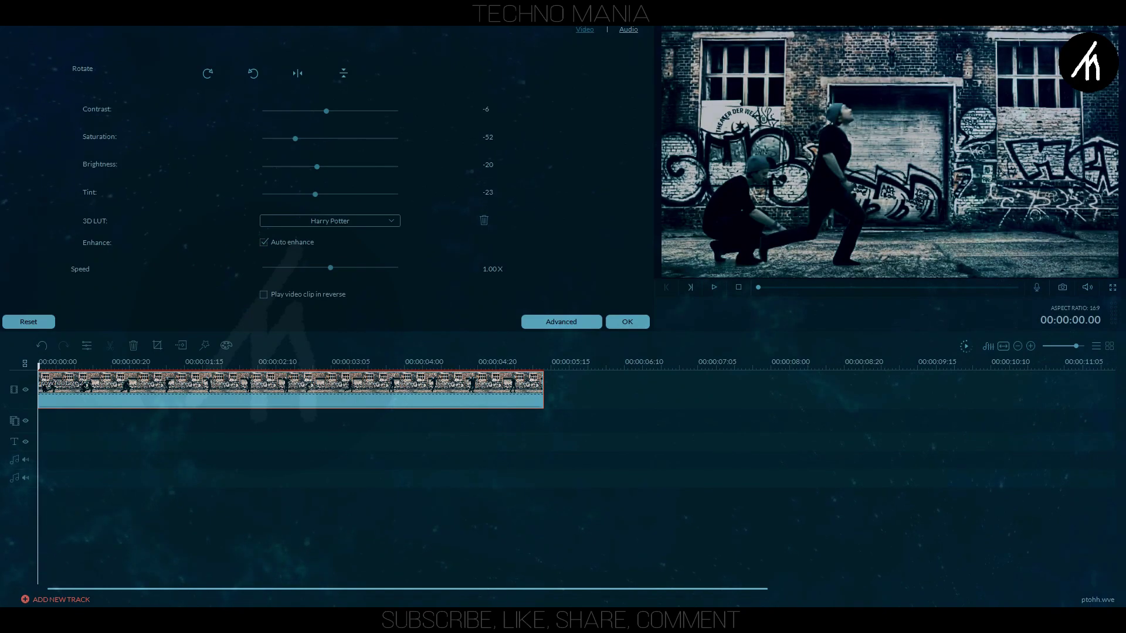
{"action": "key", "text": "Return"}
{"action": "key", "text": "space"}
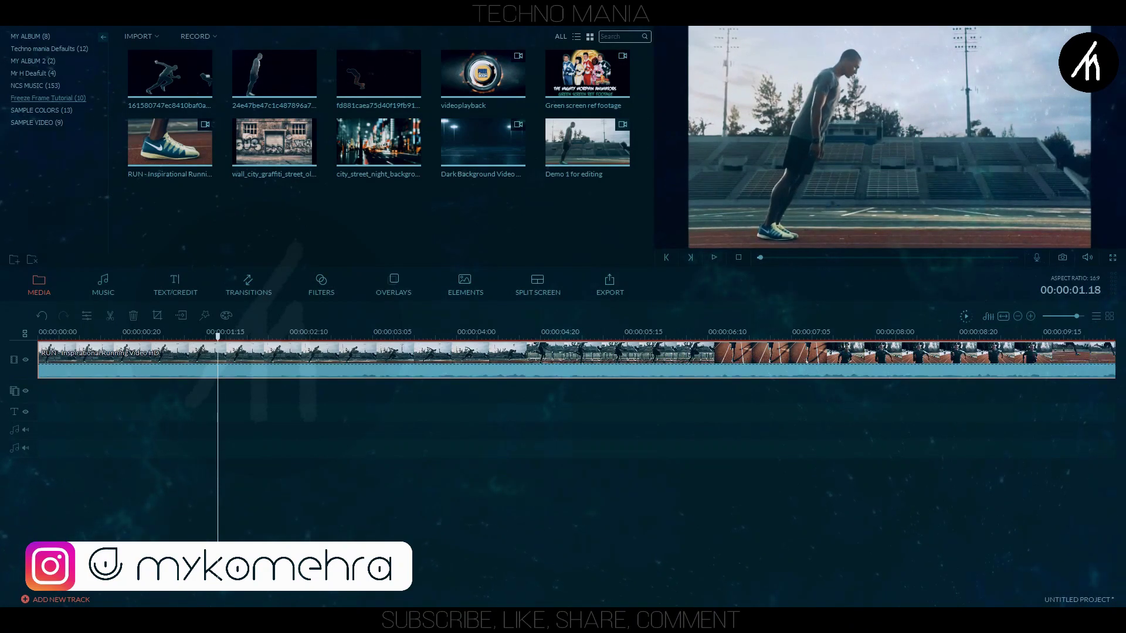
Play the running video up to the hurdles shot at 00:00:04.10 and return the playhead to 00:00:00.08
{"action": "key", "text": "space"}
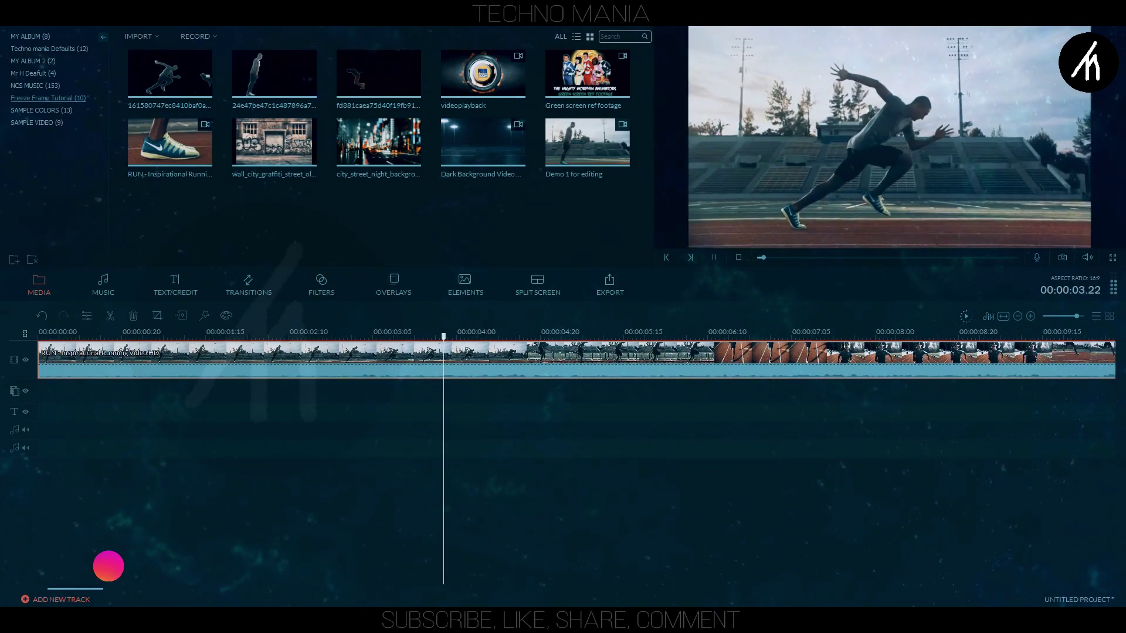
{"action": "key", "text": "space"}
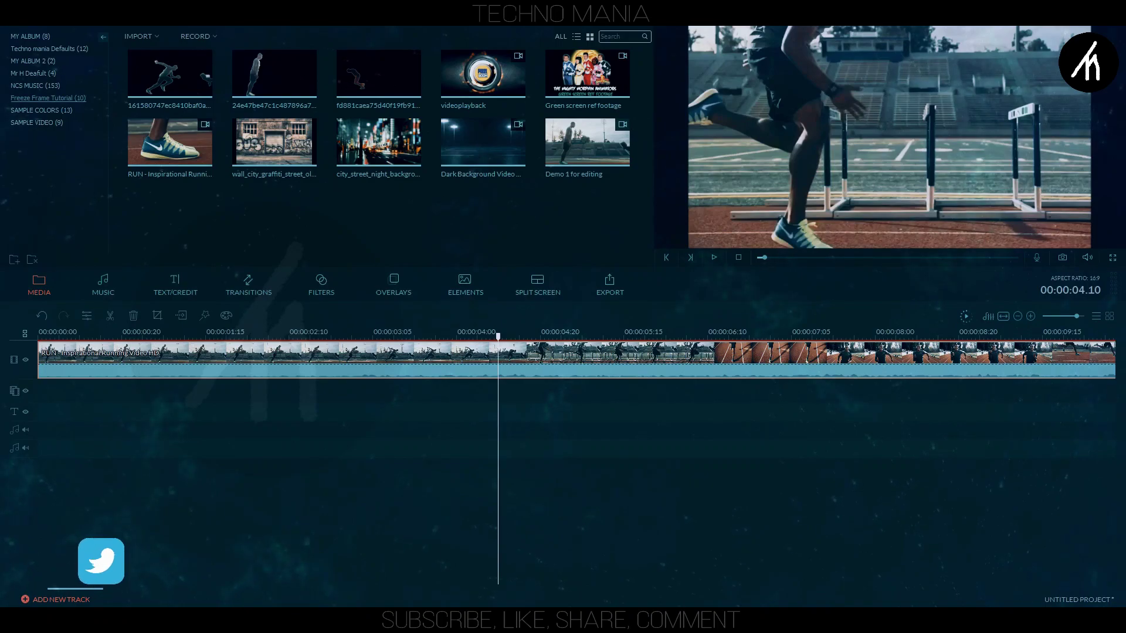
{"action": "left_click", "coordinate": [71, 333]}
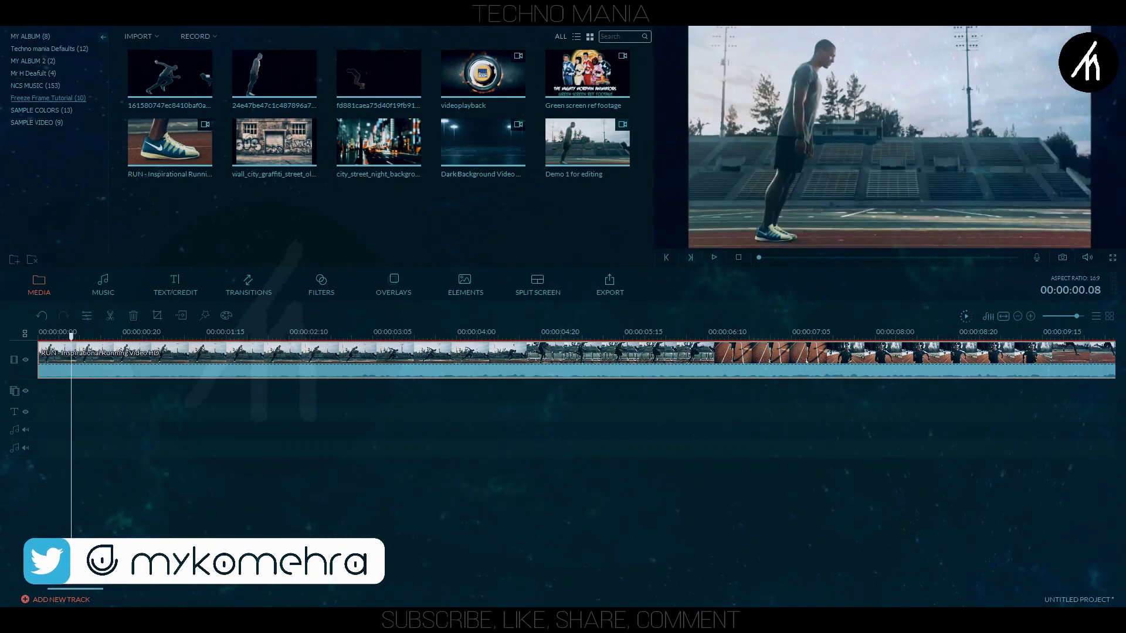